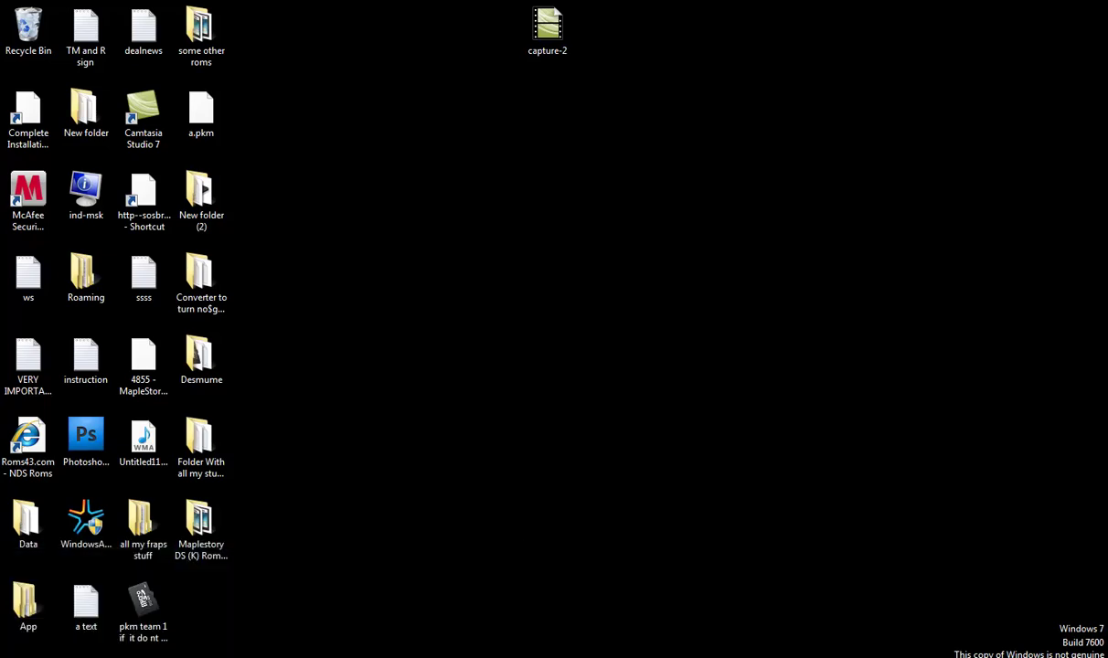
# - Bring YouTube to the front and open My Channel from the account name dropdown
pyautogui.click(468, 575)
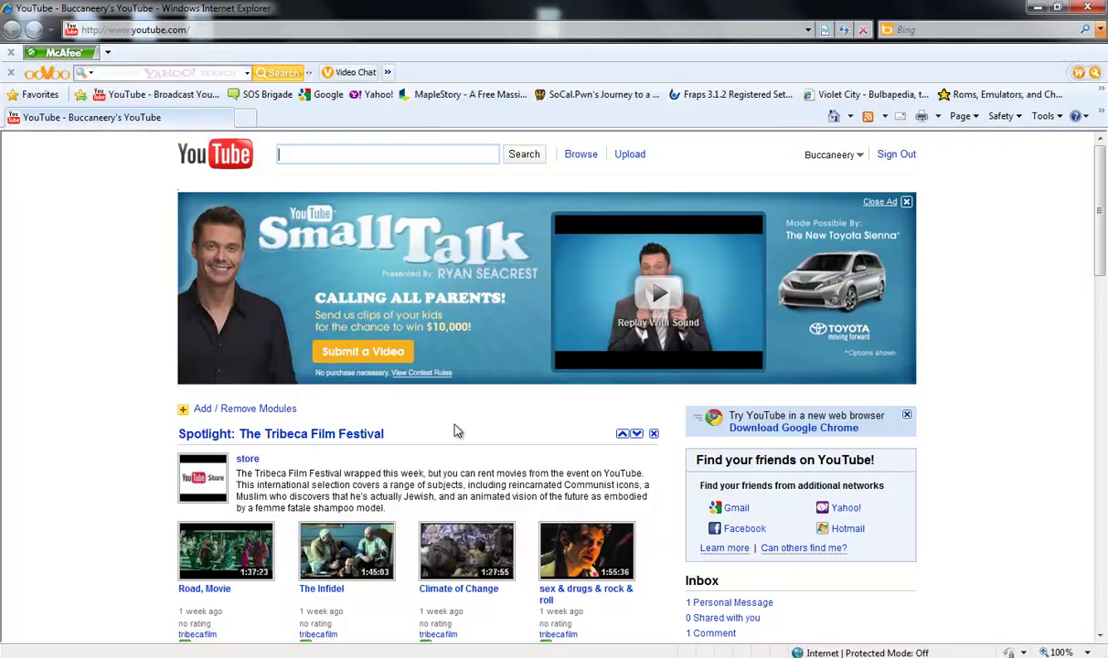
pyautogui.scroll(-3, 964, 539)
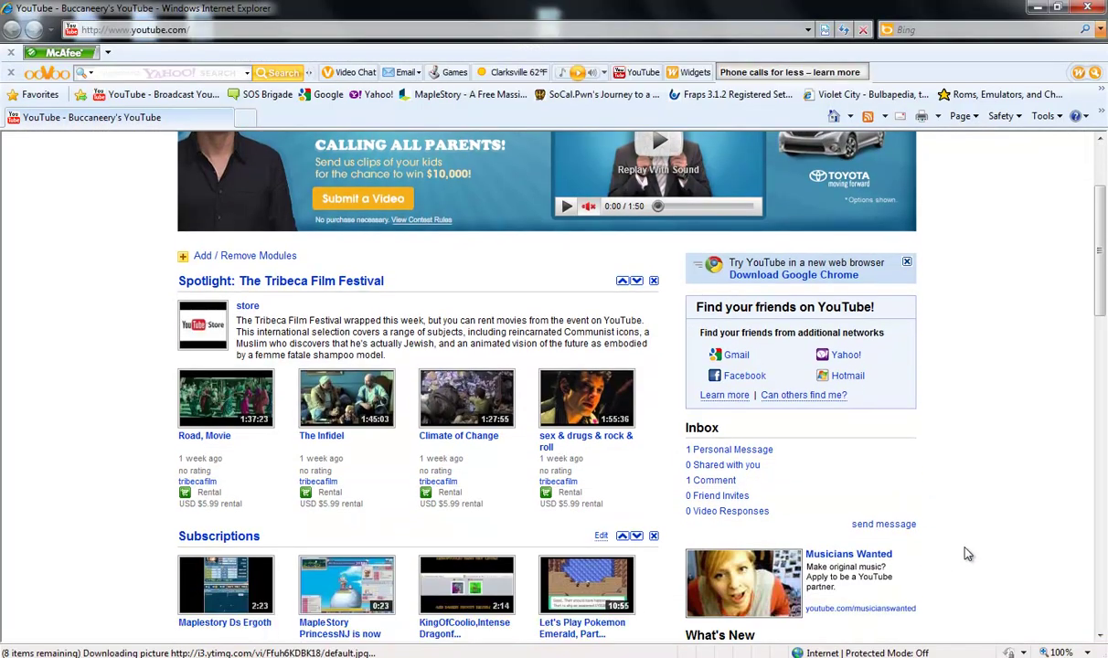
pyautogui.scroll(-2, 985, 558)
pyautogui.scroll(5, 980, 575)
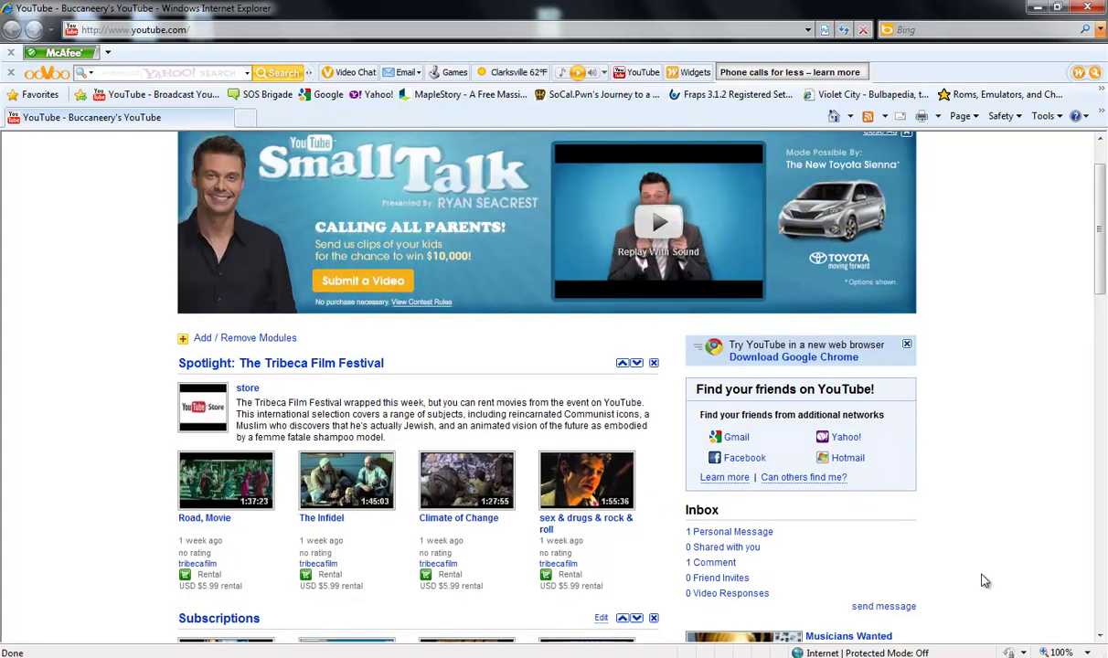
pyautogui.click(849, 116)
pyautogui.click(942, 176)
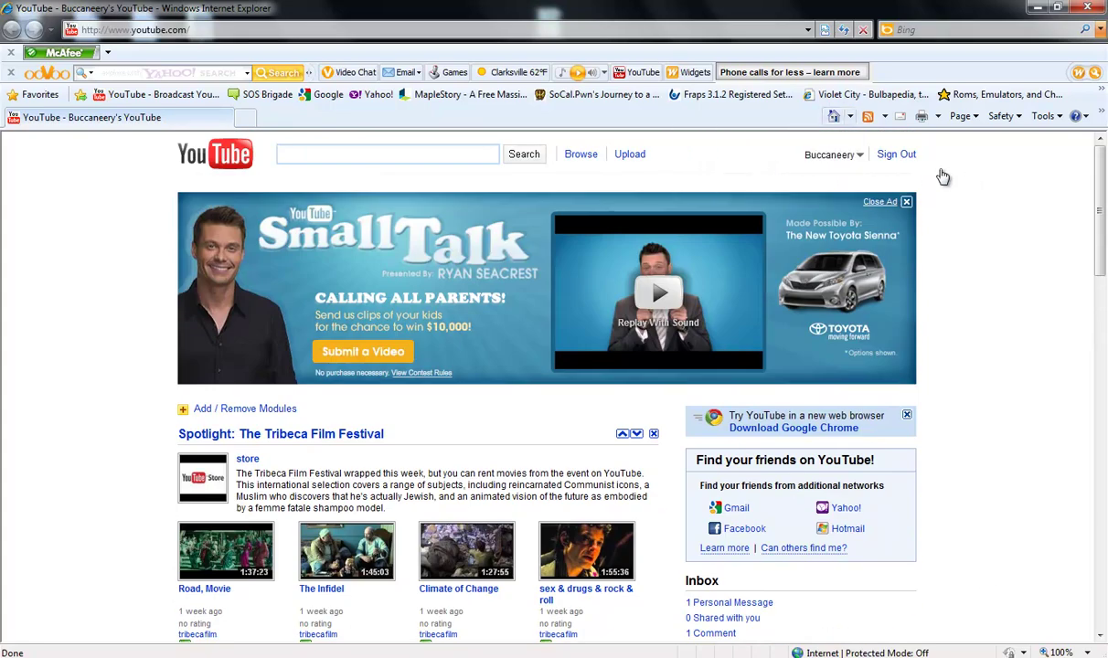
pyautogui.click(834, 154)
pyautogui.click(763, 175)
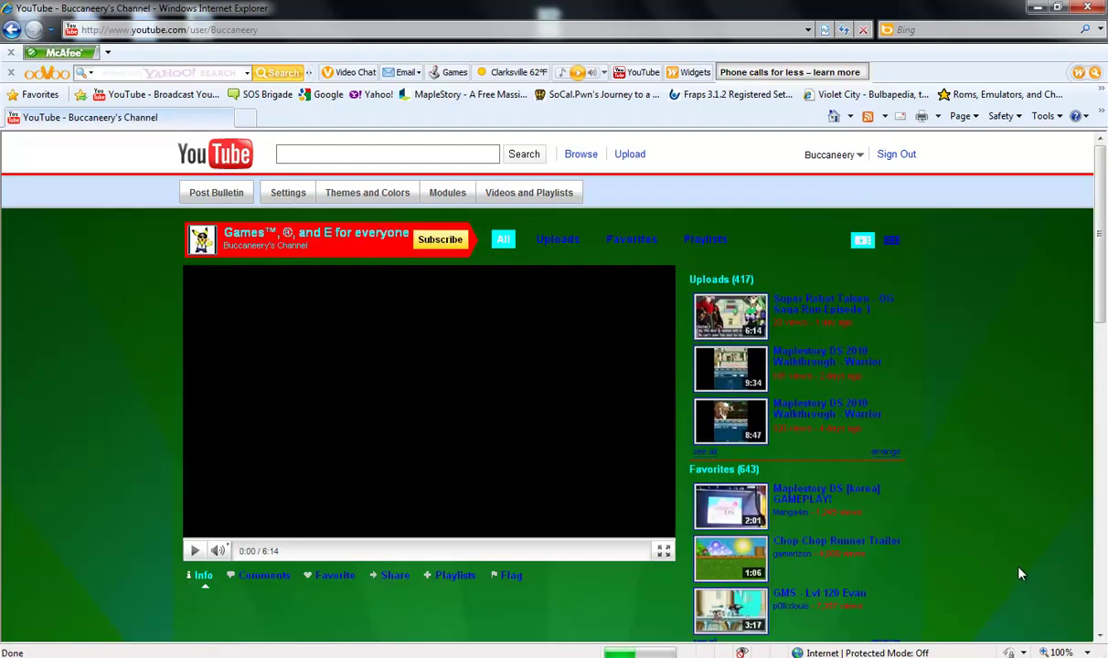
# - Open the Maplestory DS 2010 Warrior Story Episode 11 watch page and expand its description links
pyautogui.click(830, 365)
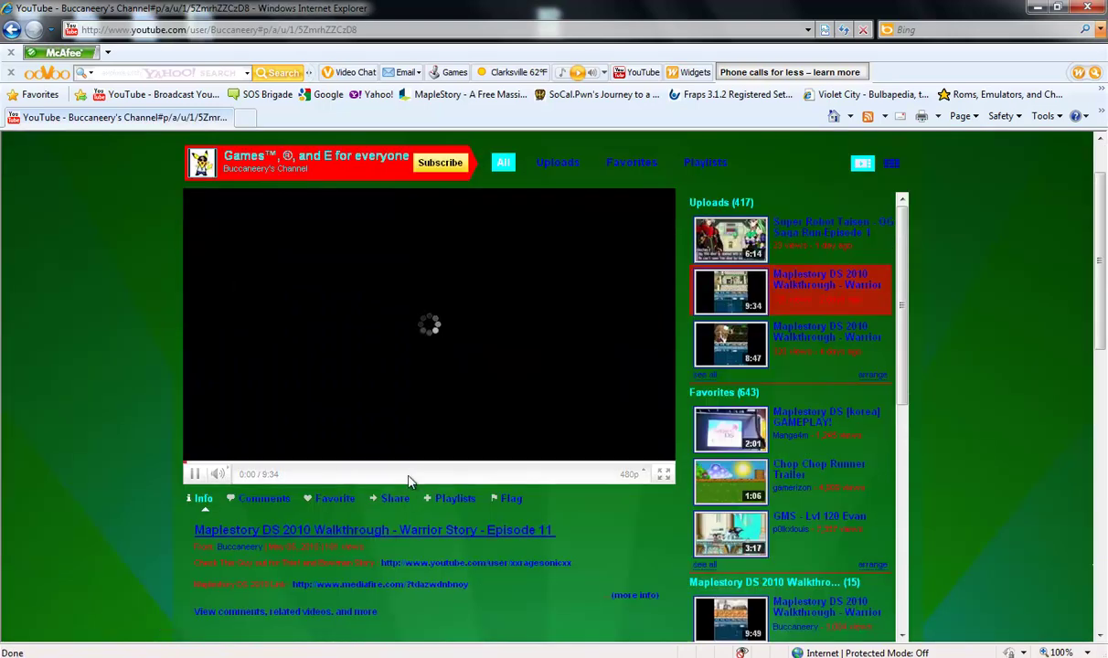
pyautogui.click(502, 319)
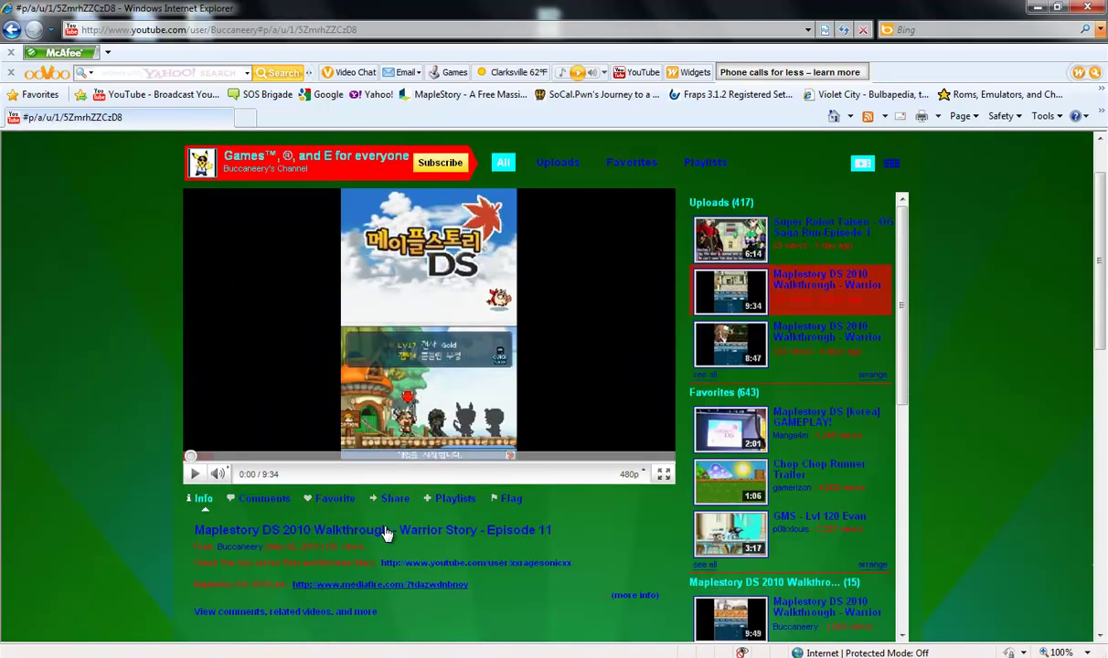
pyautogui.click(454, 528)
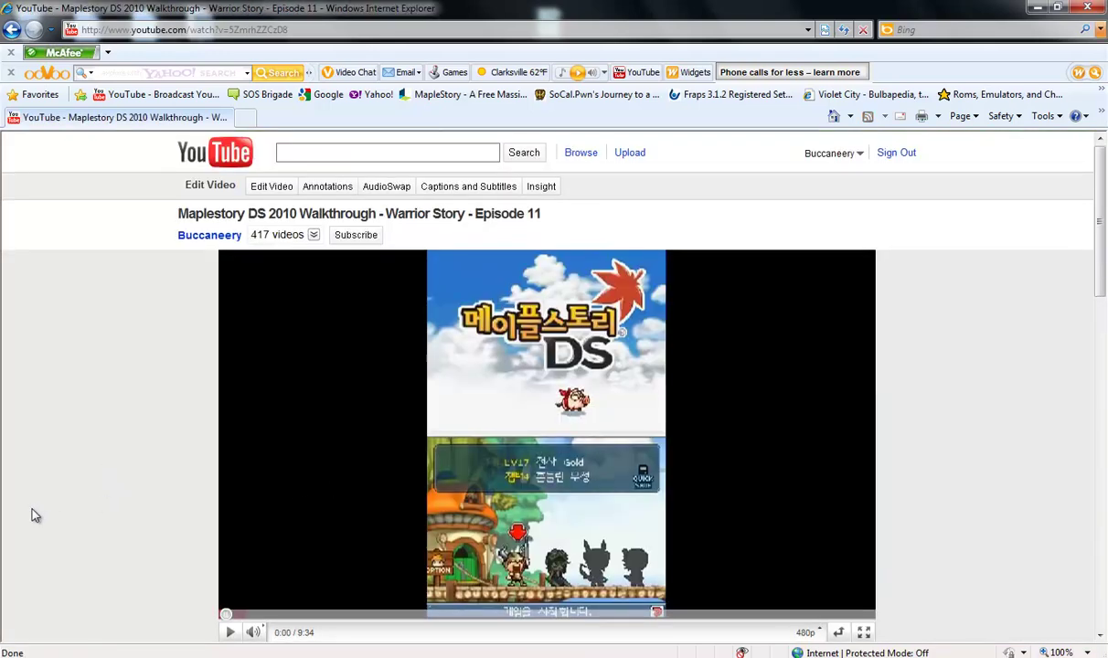
pyautogui.scroll(-3, 32, 514)
pyautogui.click(608, 356)
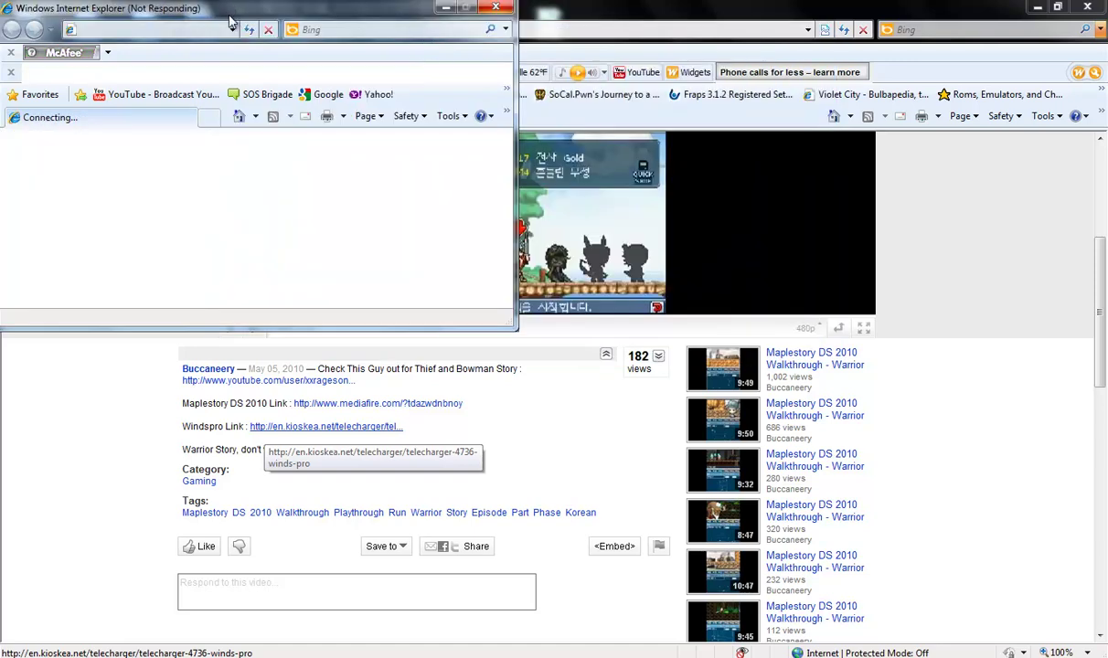
# - Wait out the not-responding warning, then reopen the Windspro link in a new window
pyautogui.click(498, 9)
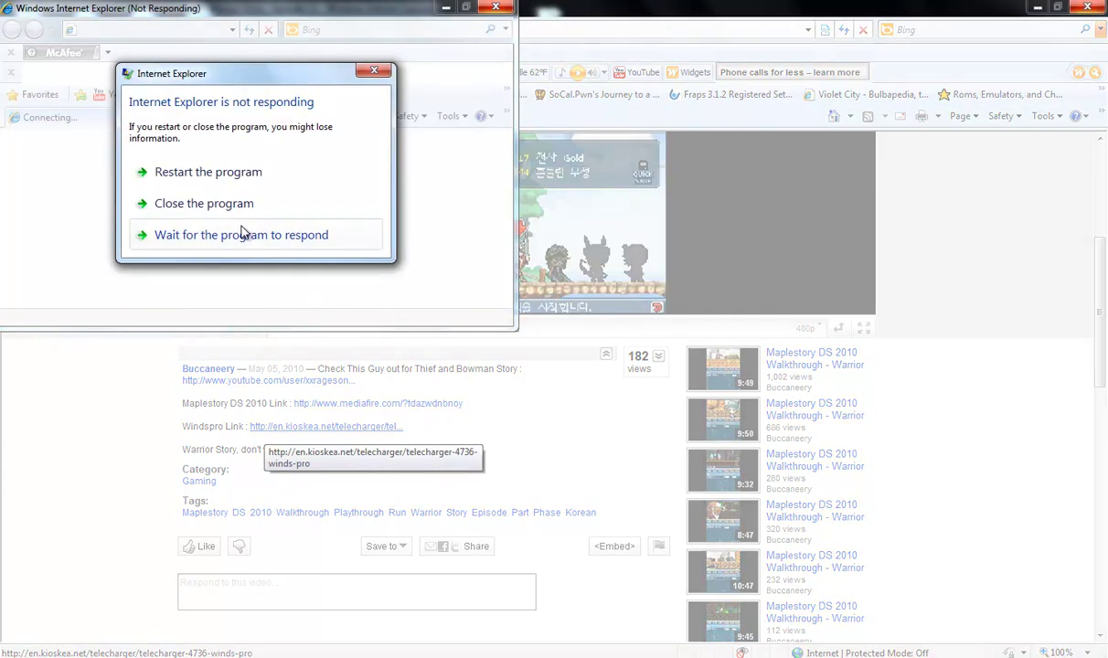
pyautogui.click(252, 236)
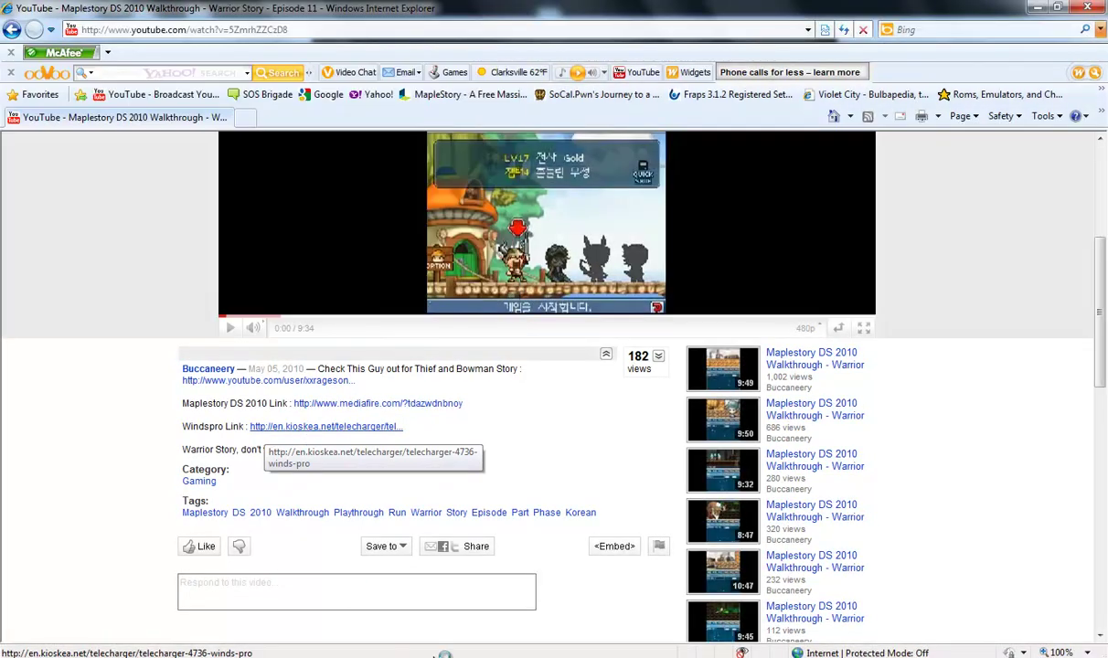
pyautogui.click(270, 426)
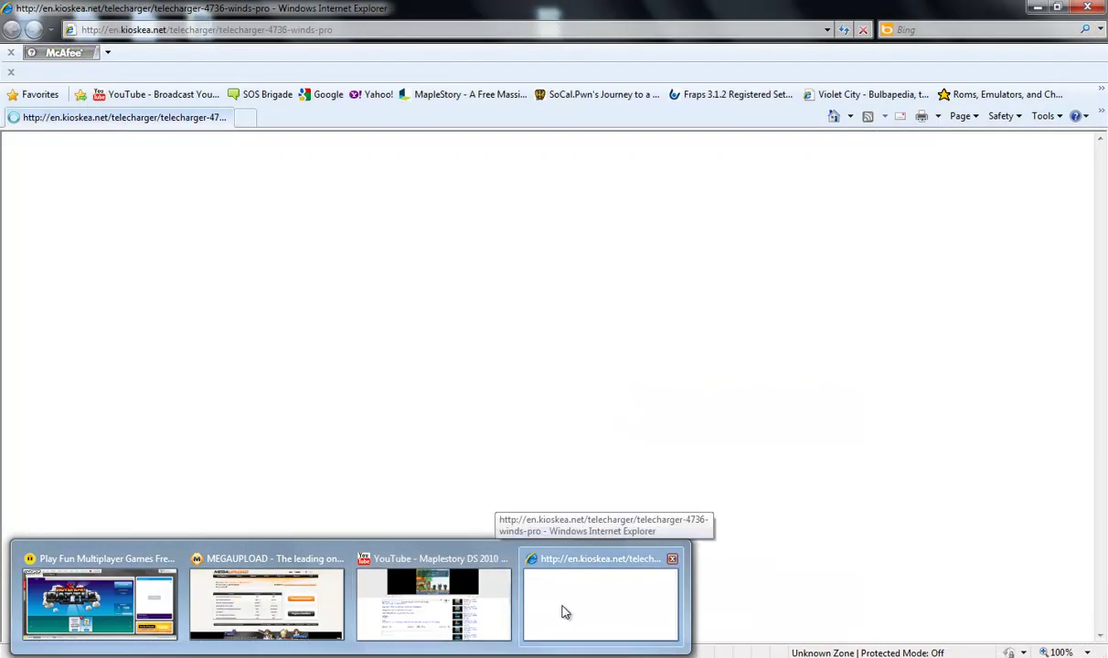
# - On the kioskea WinDS PRO page, choose Download and then Server 1
pyautogui.click(565, 612)
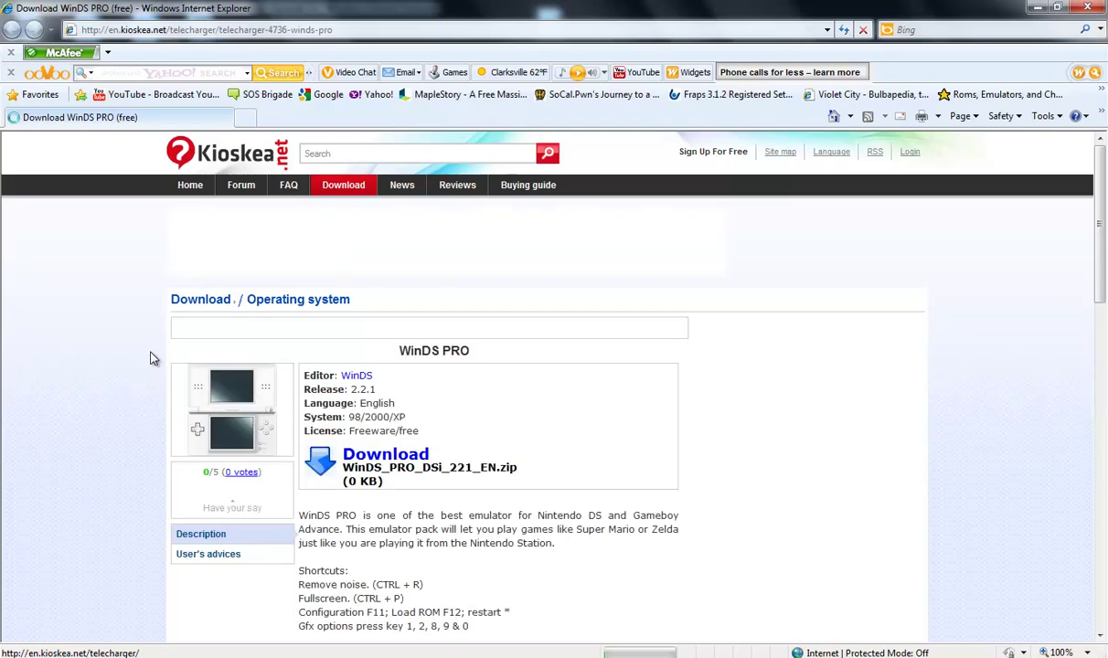
pyautogui.scroll(-2, 359, 376)
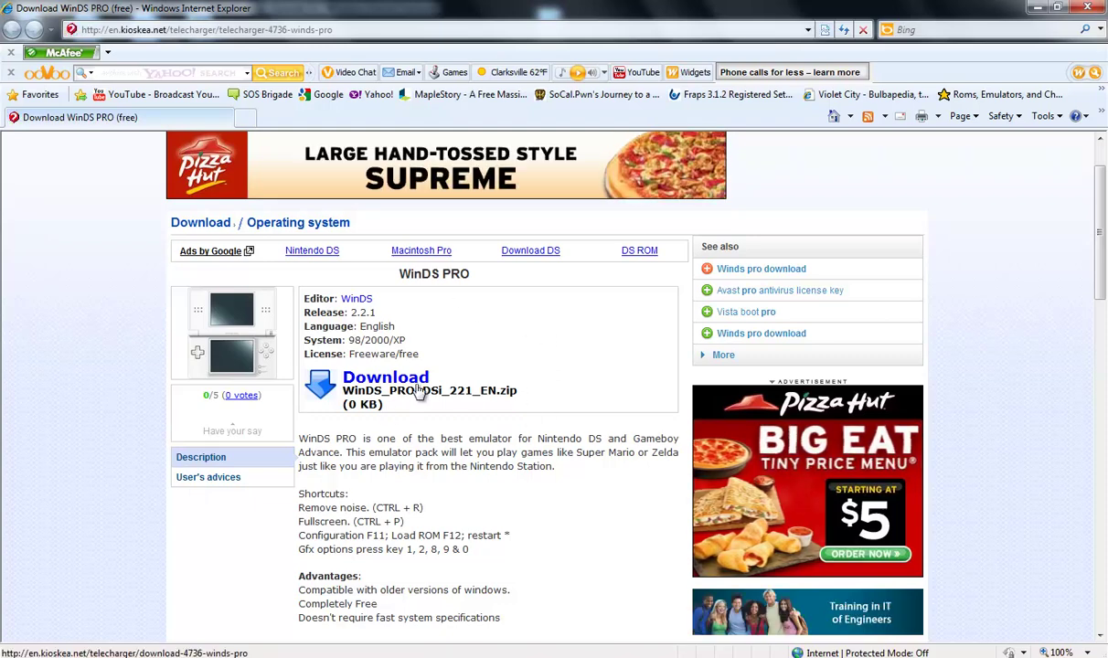
pyautogui.click(392, 367)
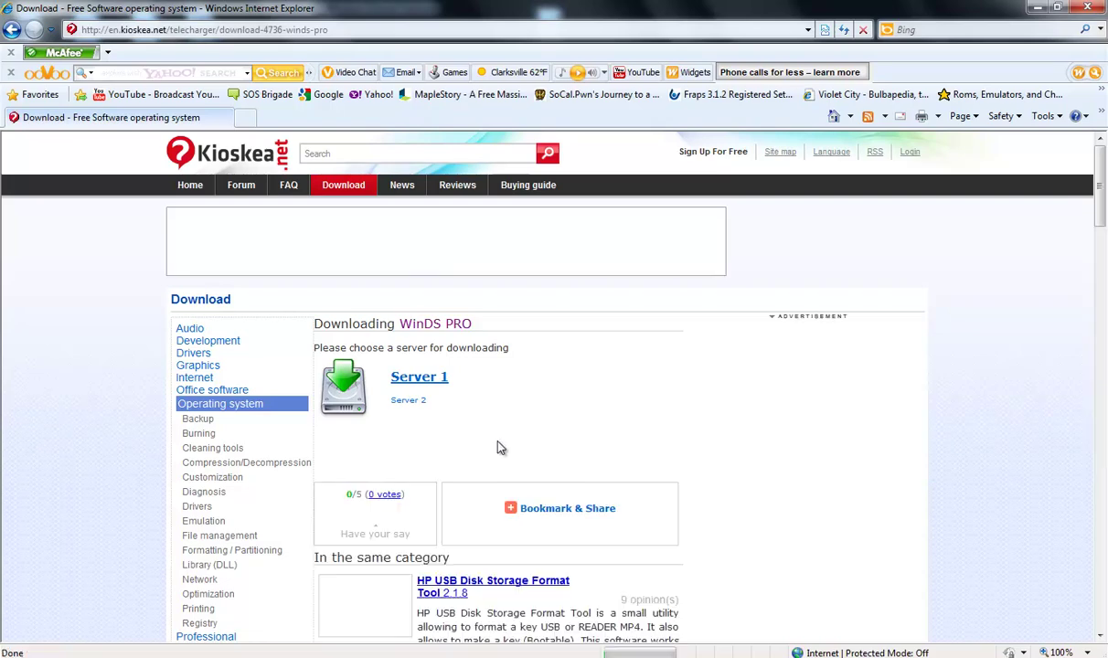
pyautogui.click(400, 378)
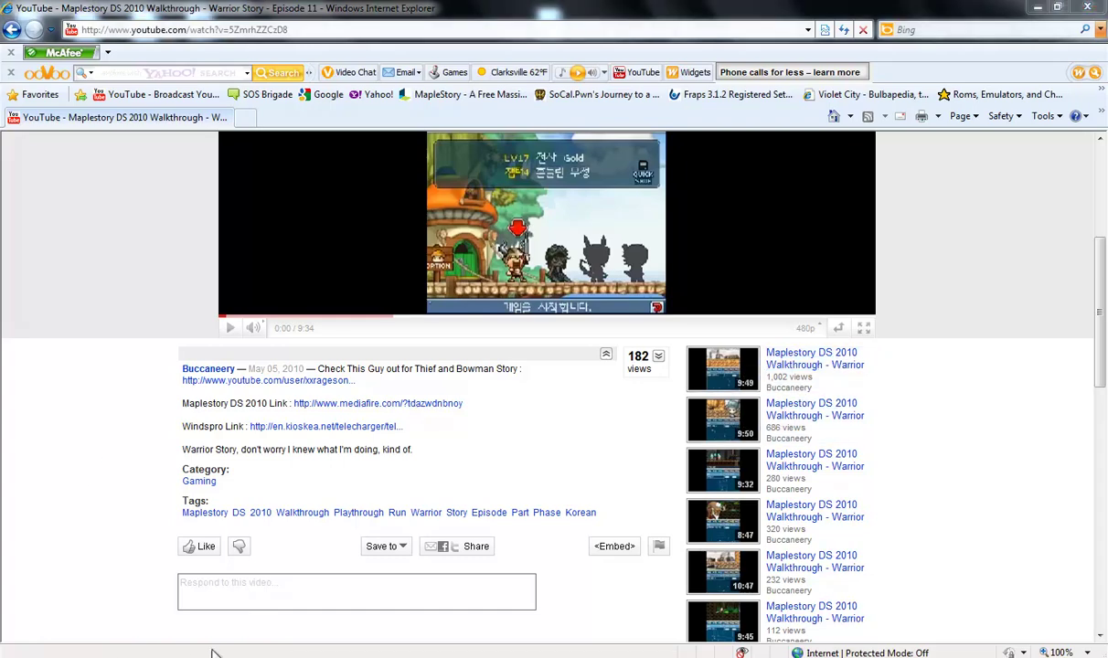
# - Start the WinDS_PRO_DSi_221_EN.zip download on MediaFire and minimise the browser windows
pyautogui.click(585, 595)
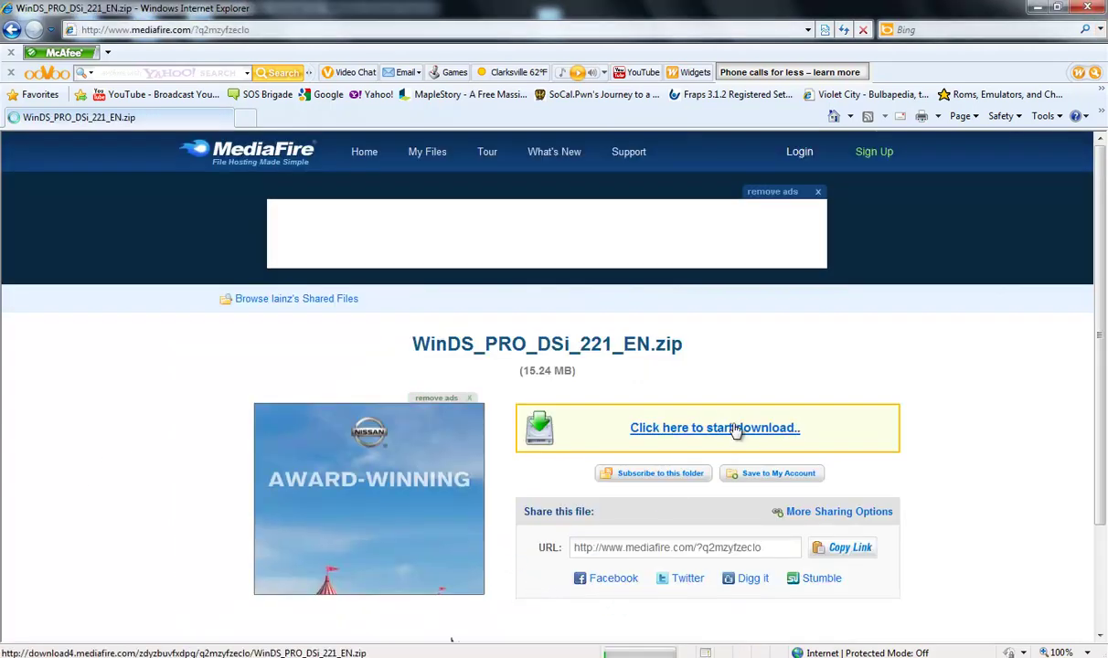
pyautogui.click(733, 436)
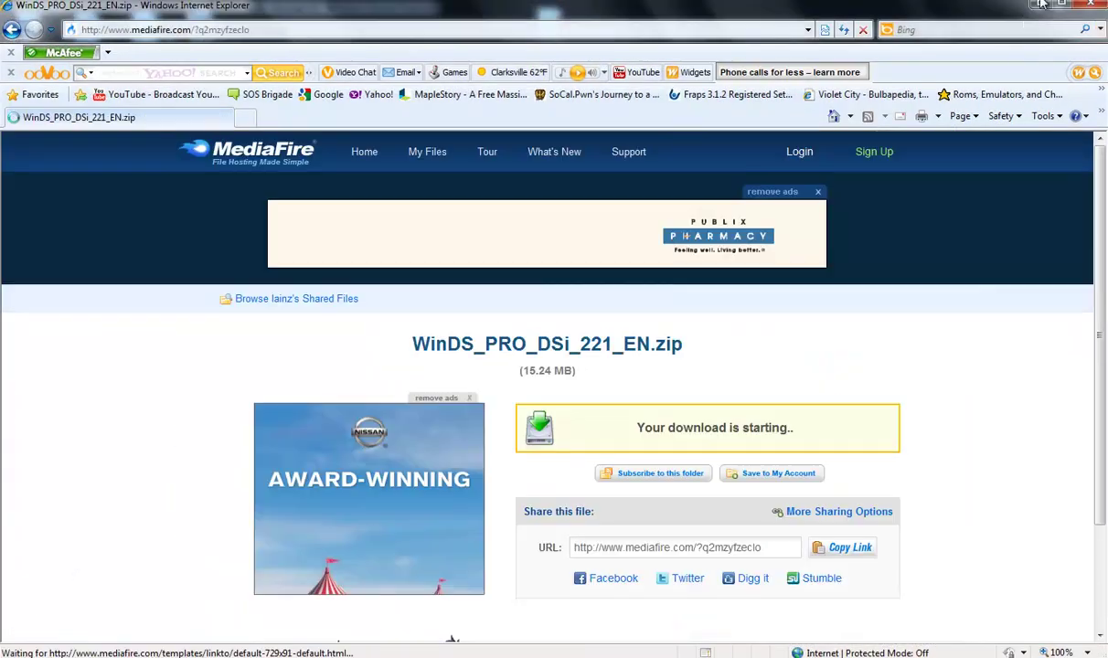
pyautogui.click(1037, 7)
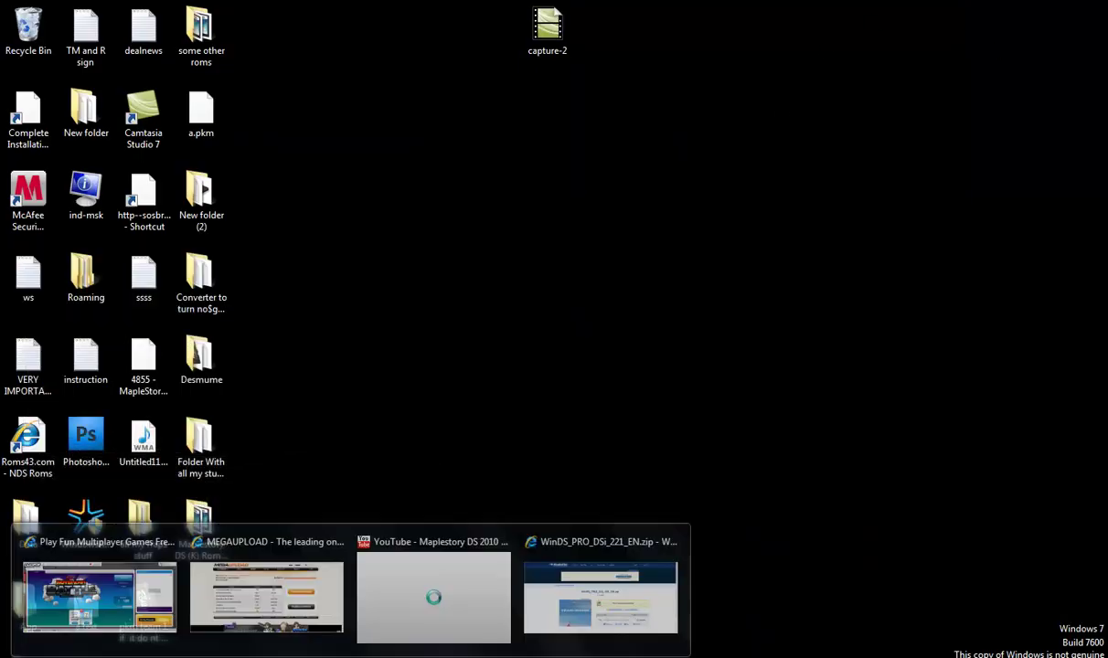
# - Save the WinDS_PRO_DSi_221_EN zip to the Desktop through the File Download and Save As prompts
pyautogui.click(539, 592)
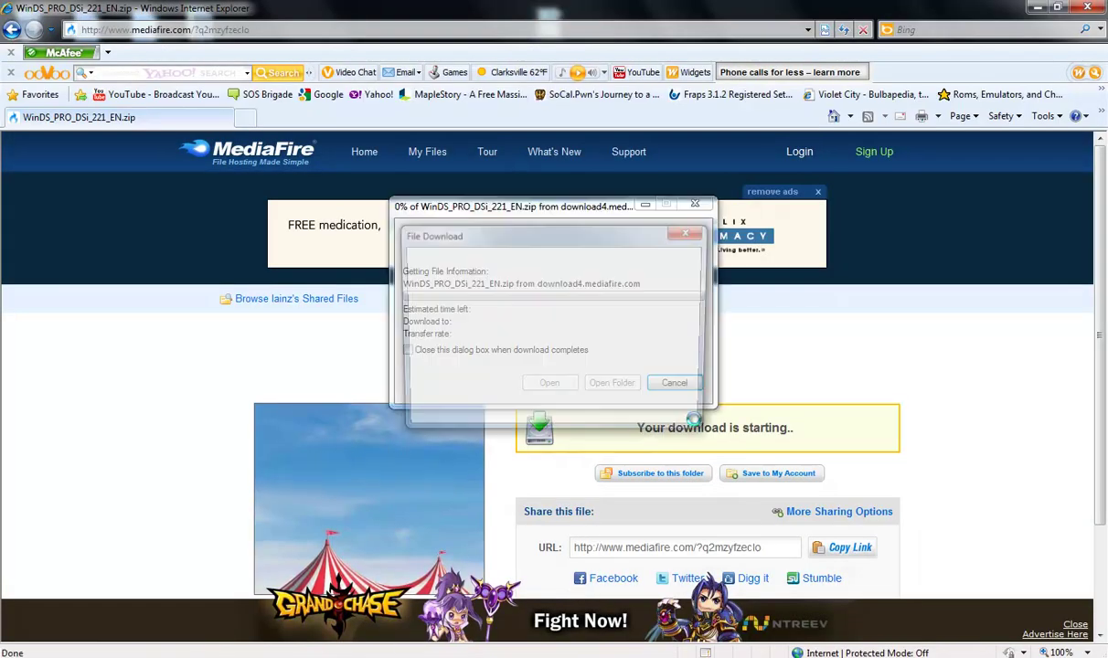
pyautogui.click(1039, 9)
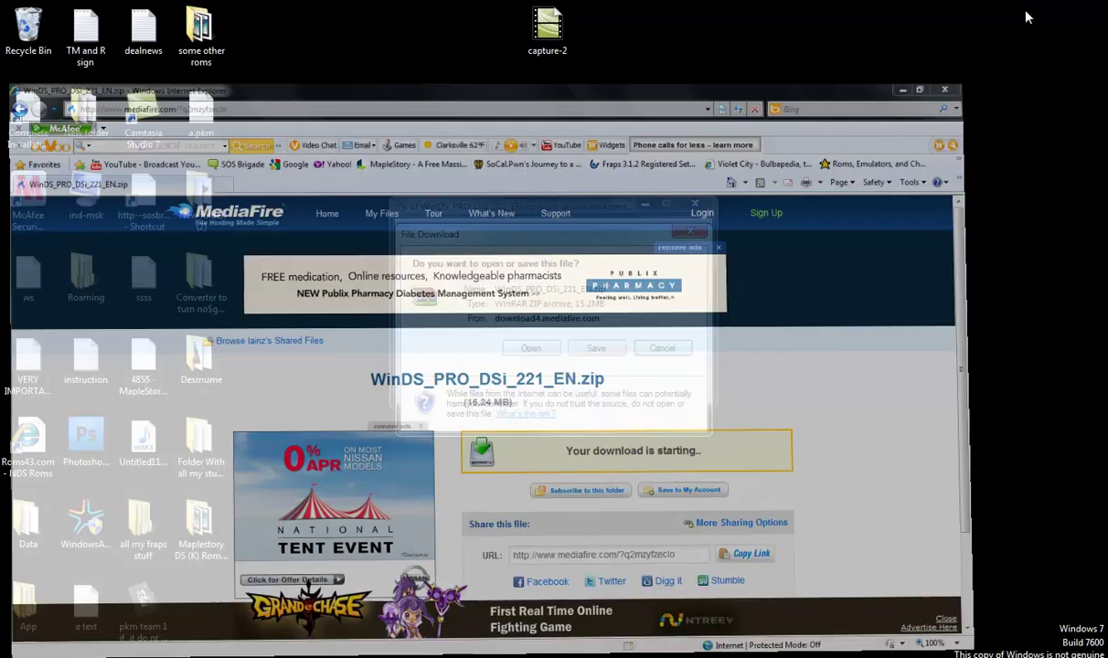
pyautogui.click(608, 348)
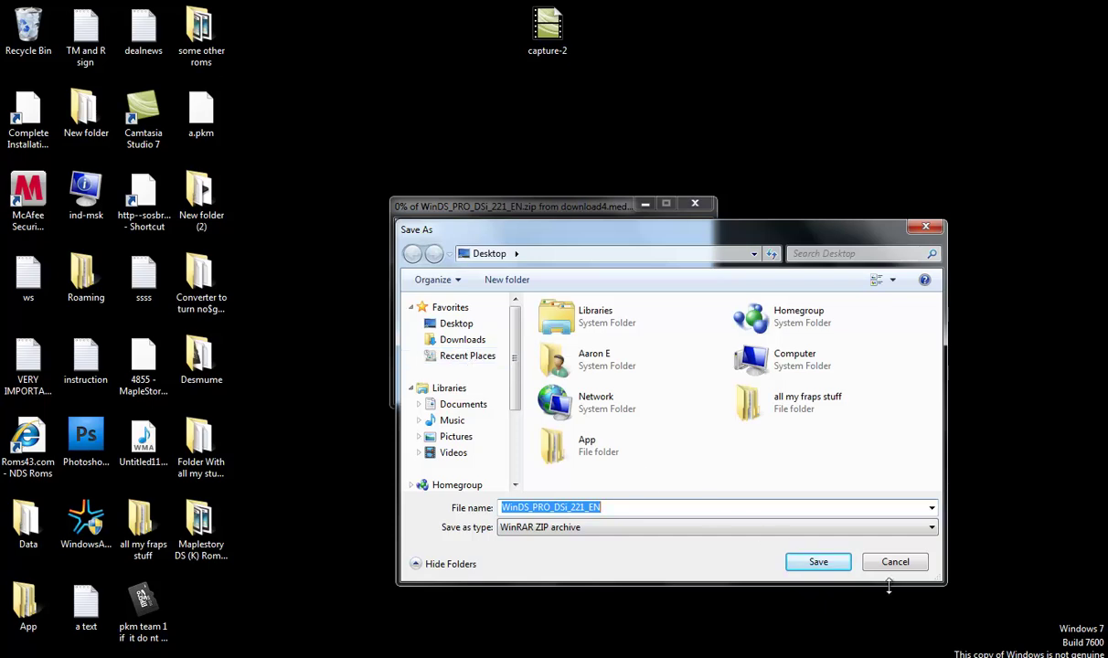
pyautogui.click(910, 565)
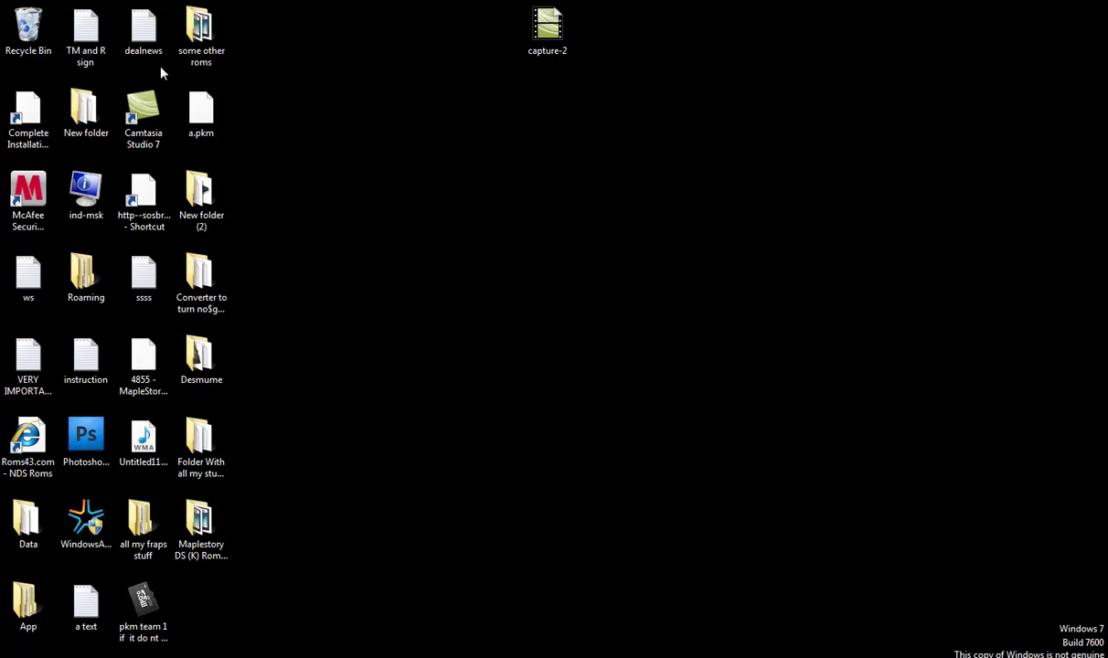
# - Search the Start menu for windspro (typed 'windspor'), then dismiss the results
pyautogui.press('super')
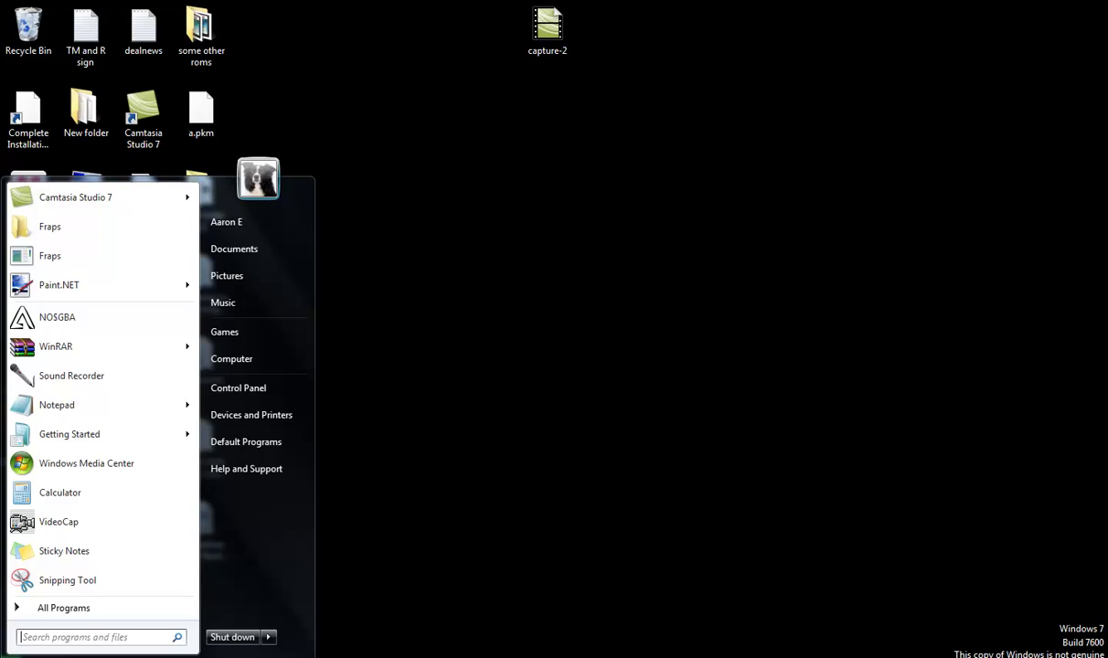
pyautogui.write('windspor')
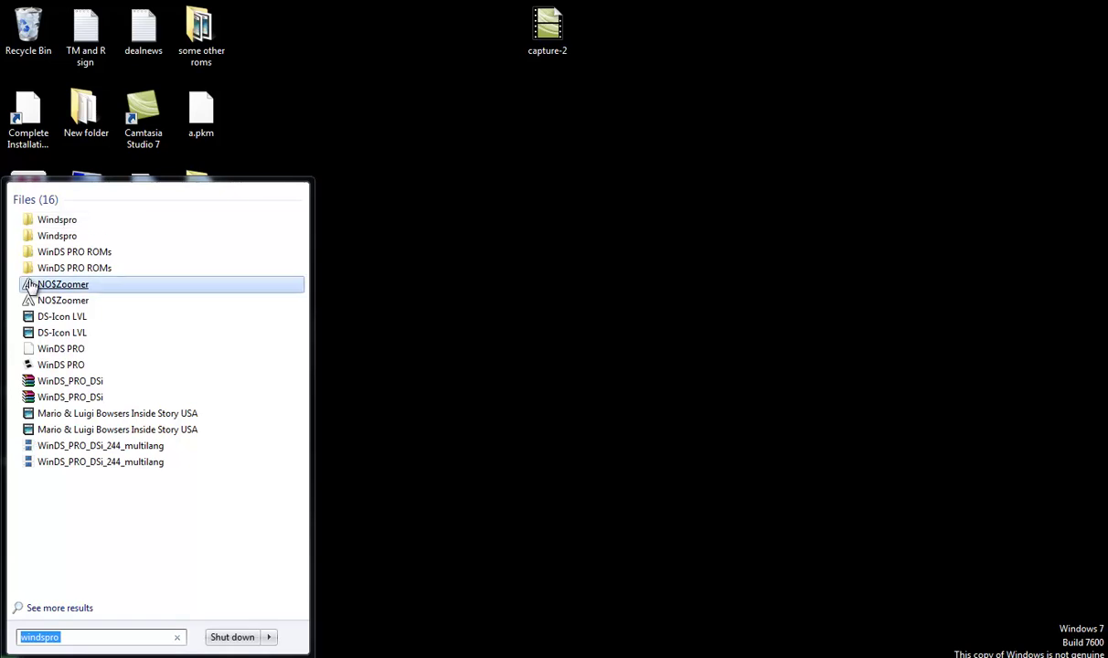
pyautogui.moveTo(57, 221)
pyautogui.click(76, 224)
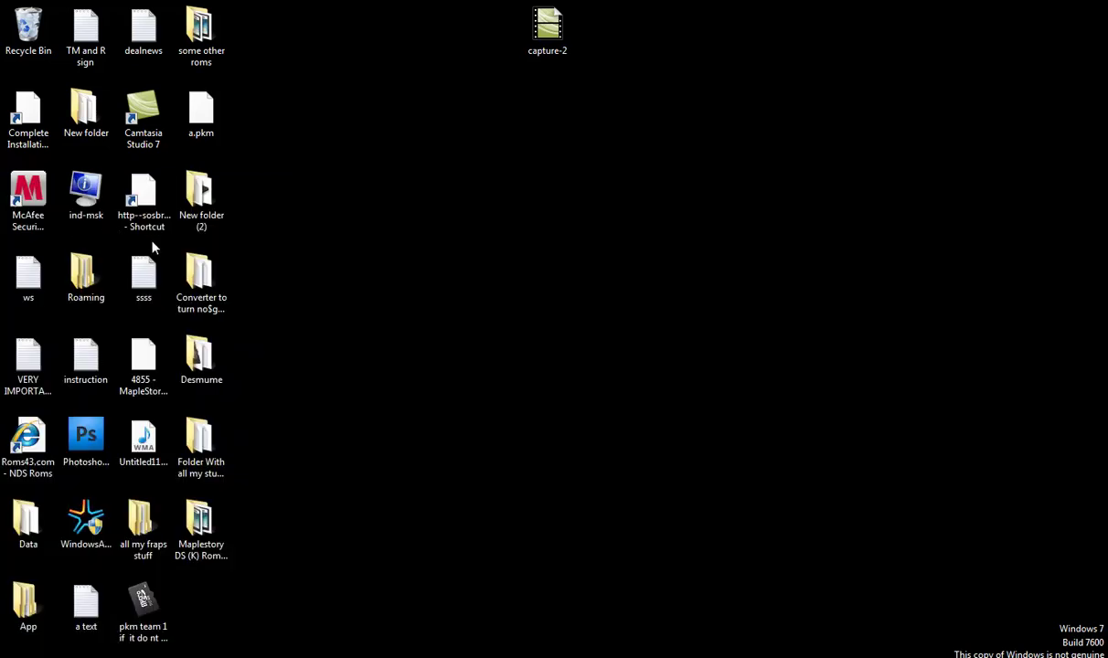
# - Open the Windspro folder, run the WinDS_PRO_DSi_244_multilang installer, and cancel its language prompt
pyautogui.doubleClick(197, 466)
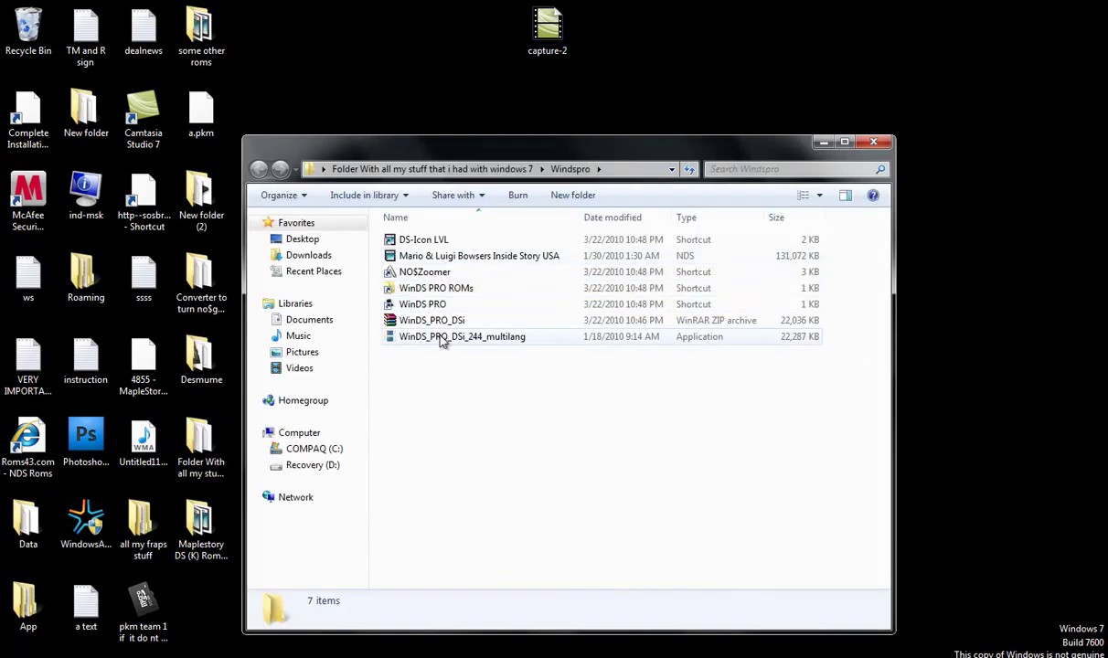
pyautogui.click(442, 341)
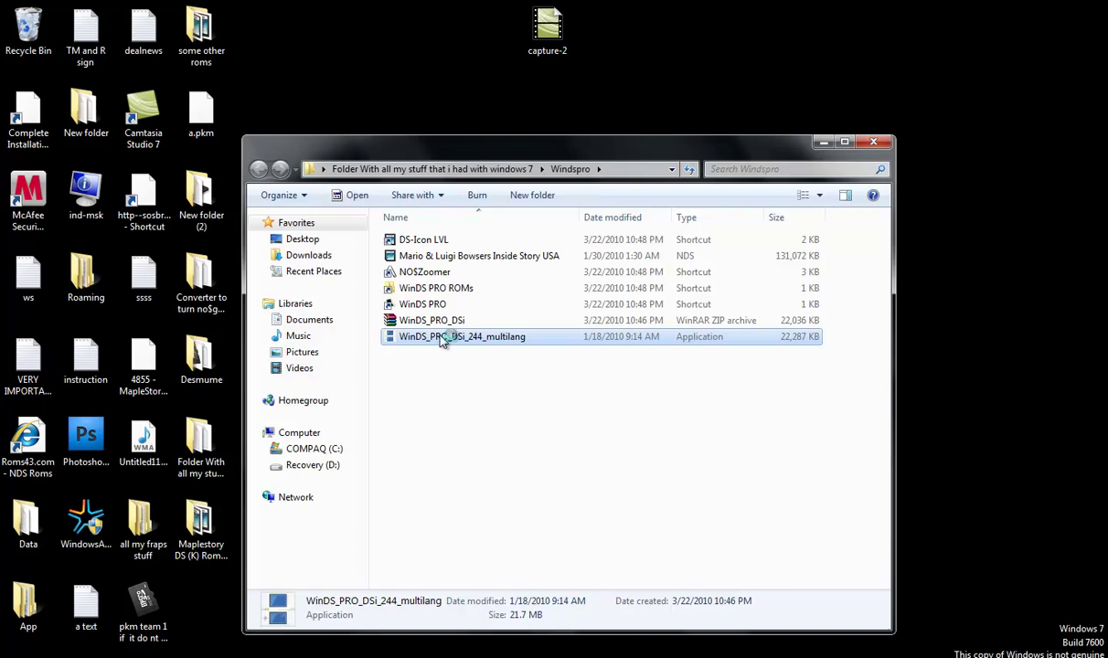
pyautogui.click(521, 345)
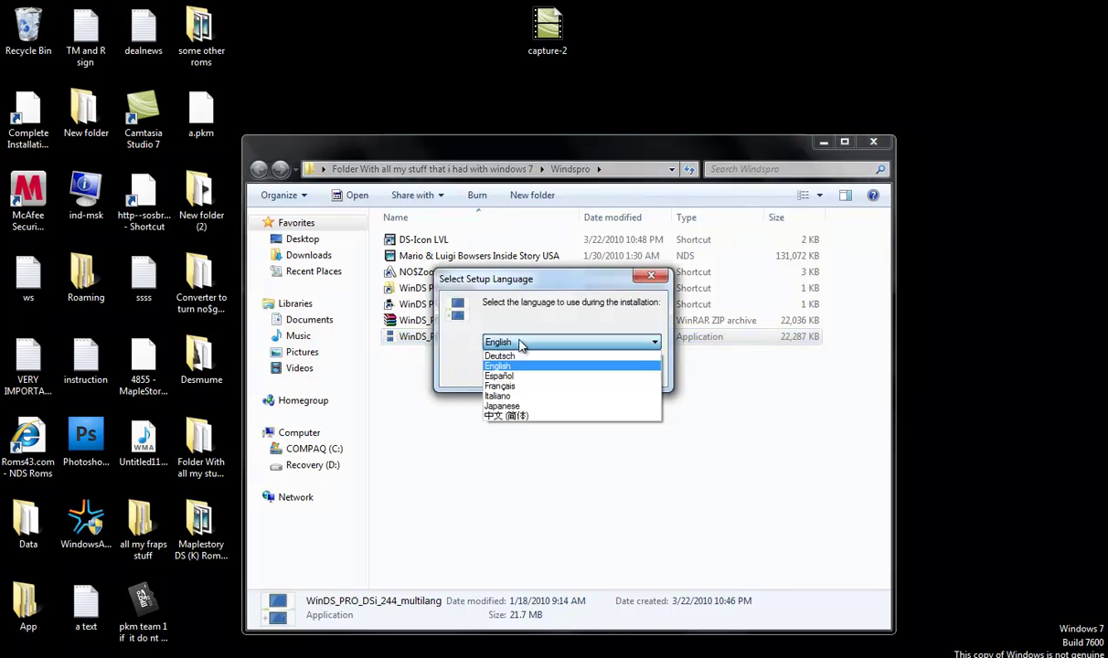
pyautogui.click(521, 345)
pyautogui.click(624, 371)
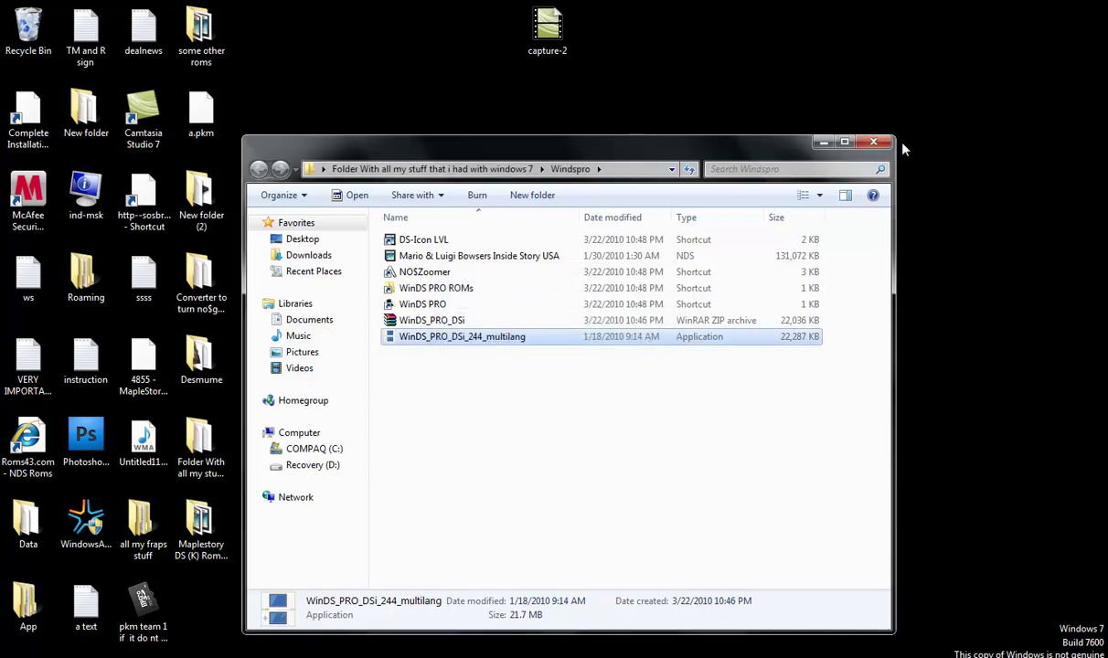
# - Close the Windspro folder and drag-select the Maplestory ROM folder on the desktop
pyautogui.click(873, 142)
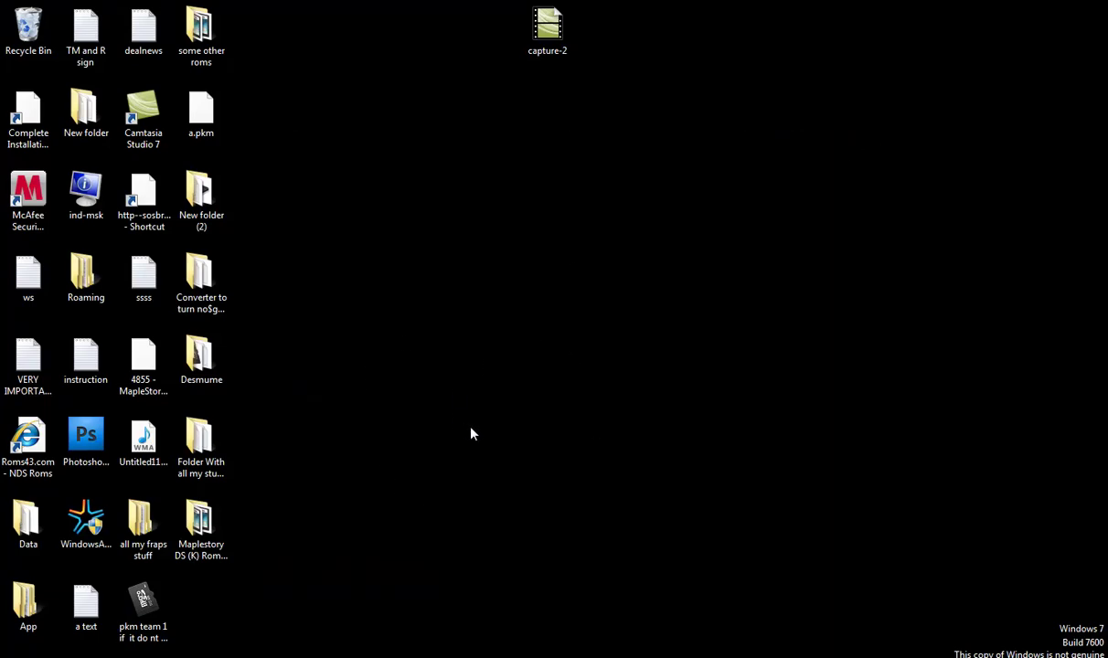
pyautogui.moveTo(376, 168); pyautogui.dragTo(726, 579)
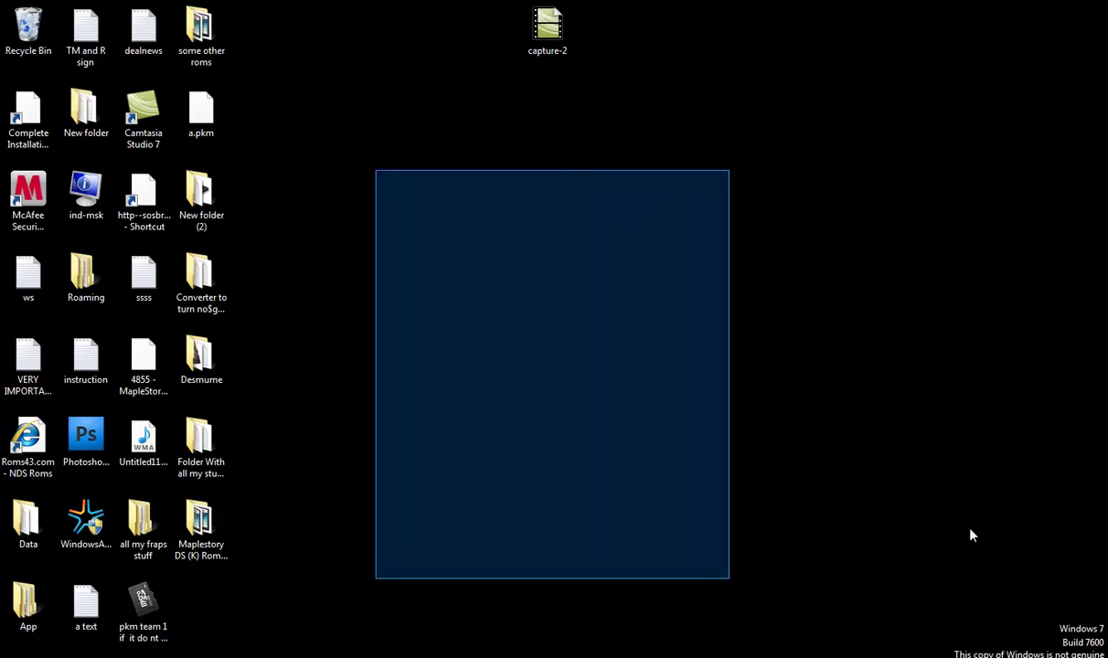
pyautogui.moveTo(423, 179); pyautogui.dragTo(757, 543)
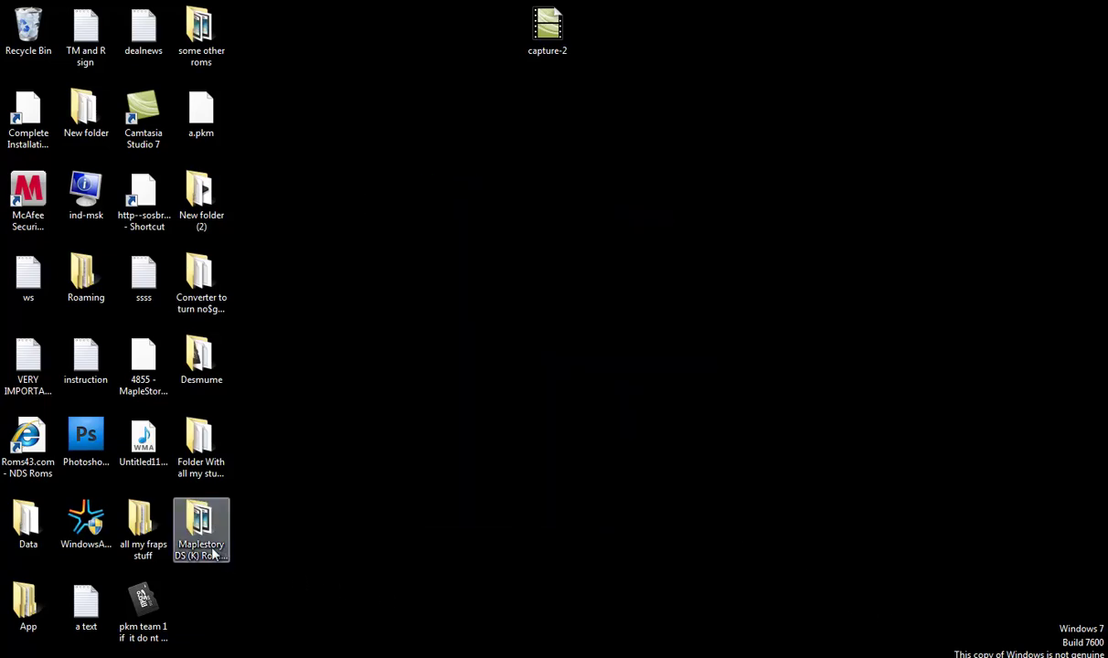
# - Open the Maplestory DS (K) Rom folder, close and reopen it, then minimize it
pyautogui.doubleClick(201, 523)
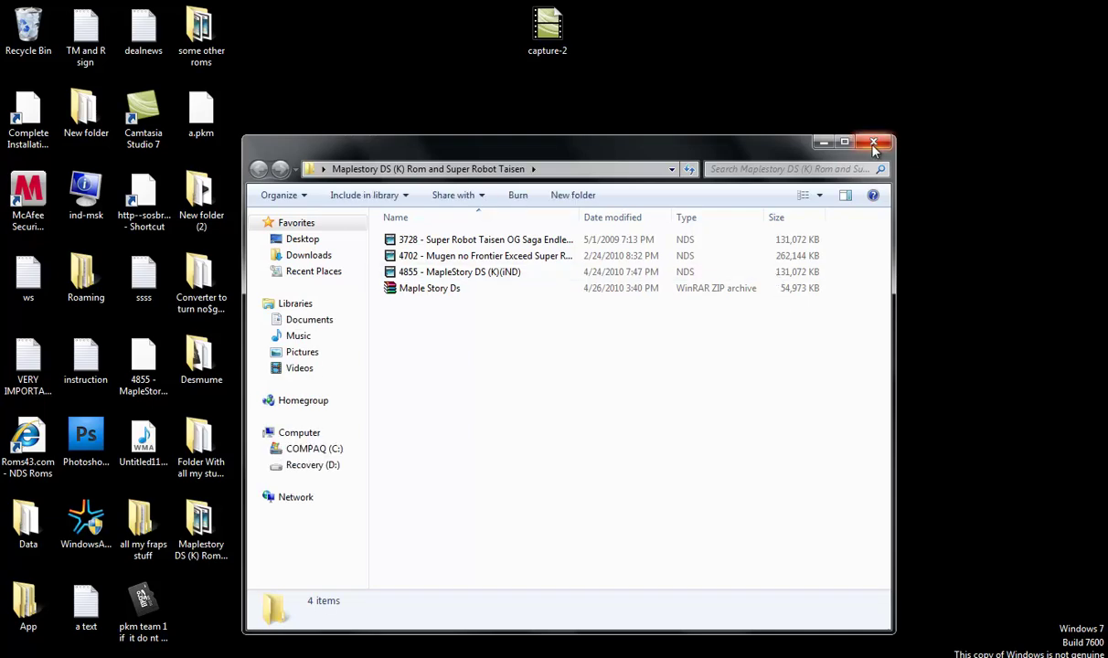
pyautogui.click(873, 106)
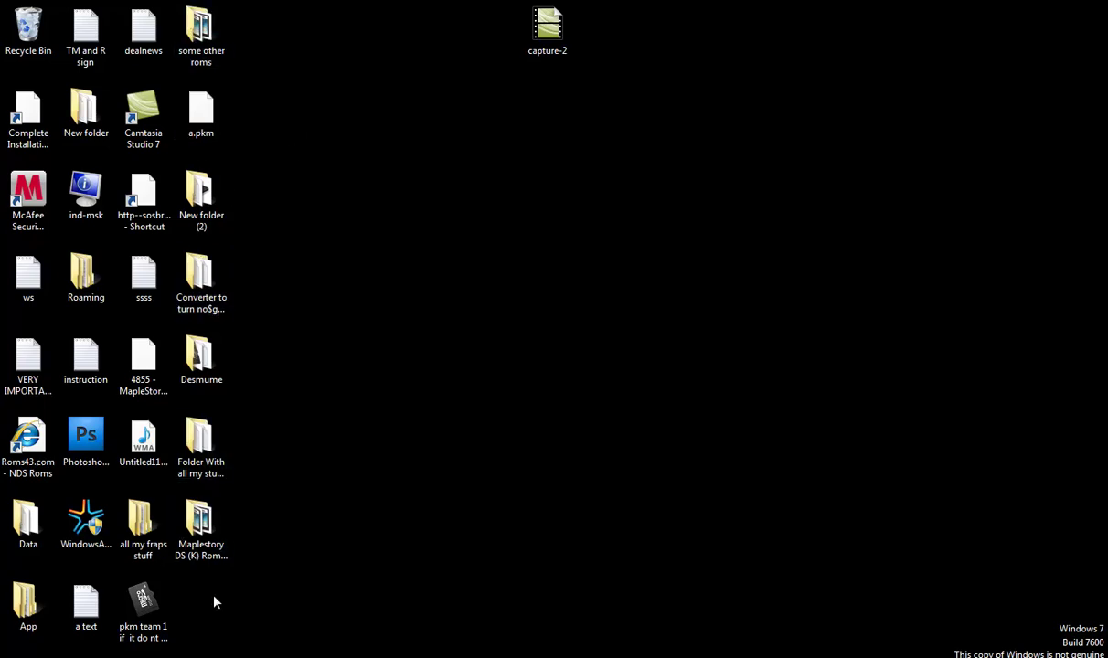
pyautogui.doubleClick(203, 526)
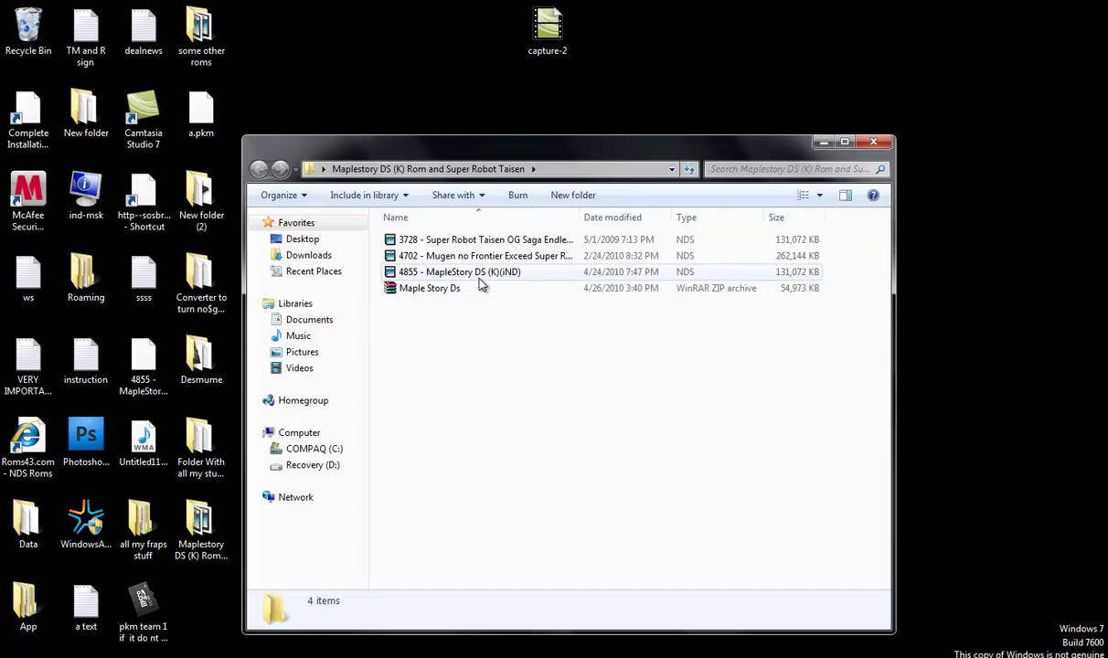
pyautogui.click(821, 145)
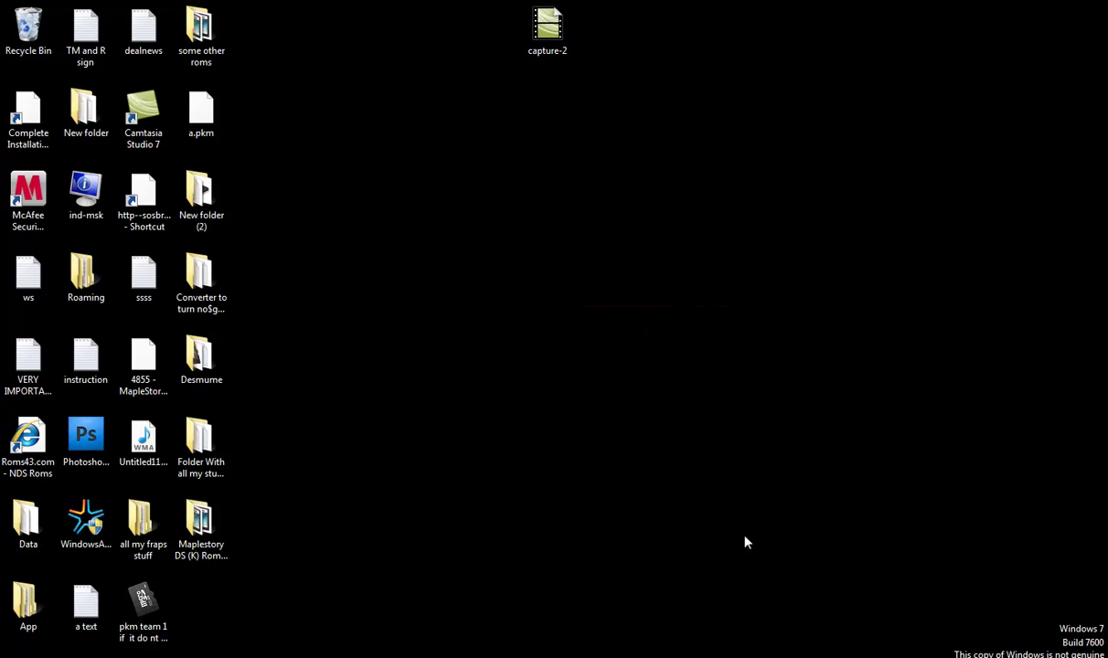
# - Launch a No$gba variant from WinDS PRO and load the 4855 - MapleStory DS (K)(iND) ROM
pyautogui.click(402, 465)
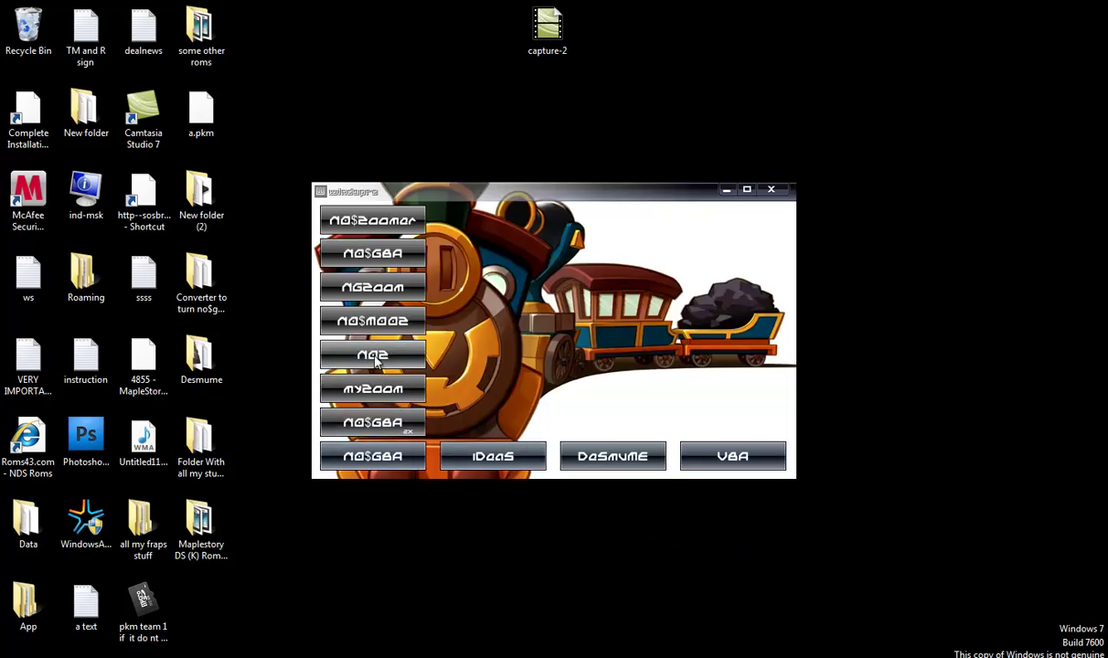
pyautogui.click(382, 323)
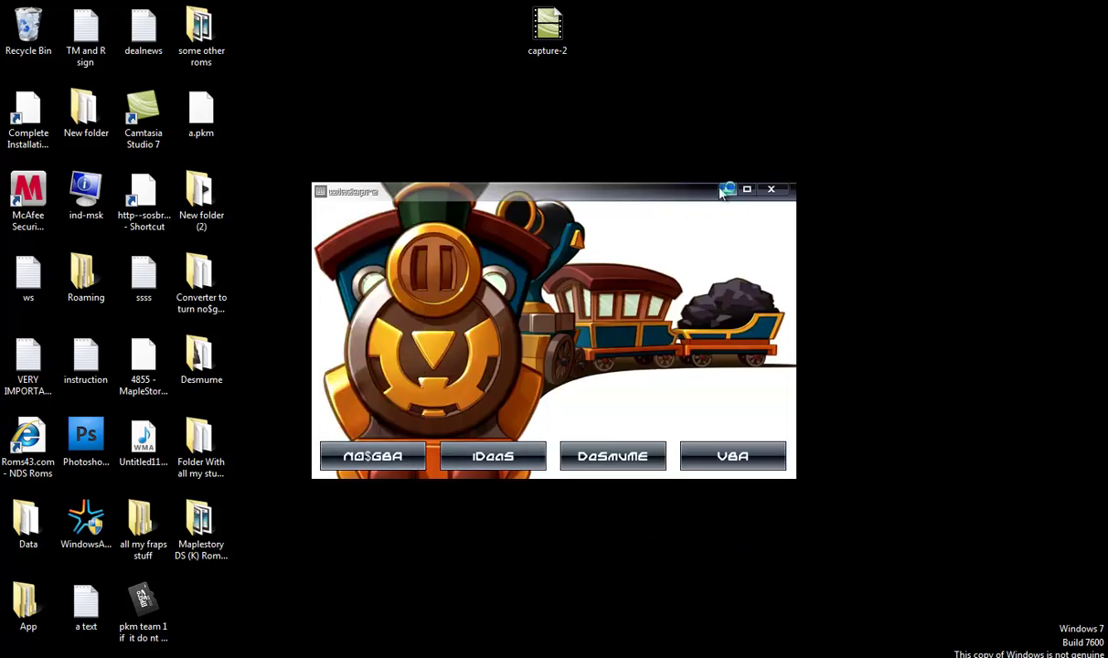
pyautogui.click(731, 188)
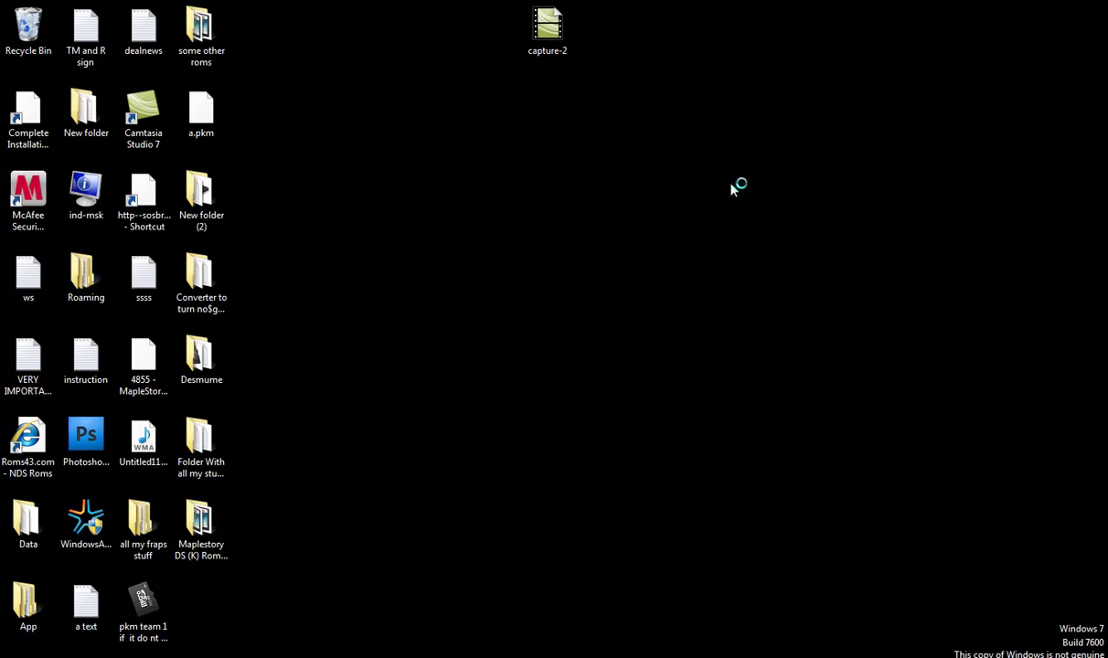
pyautogui.click(510, 284)
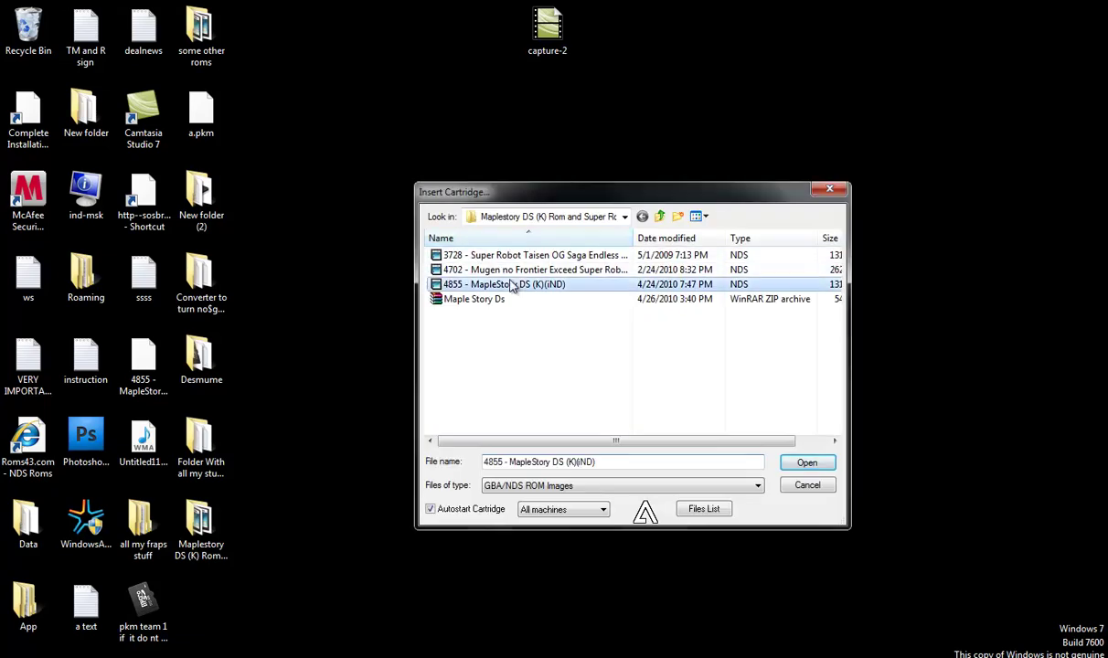
pyautogui.doubleClick(512, 284)
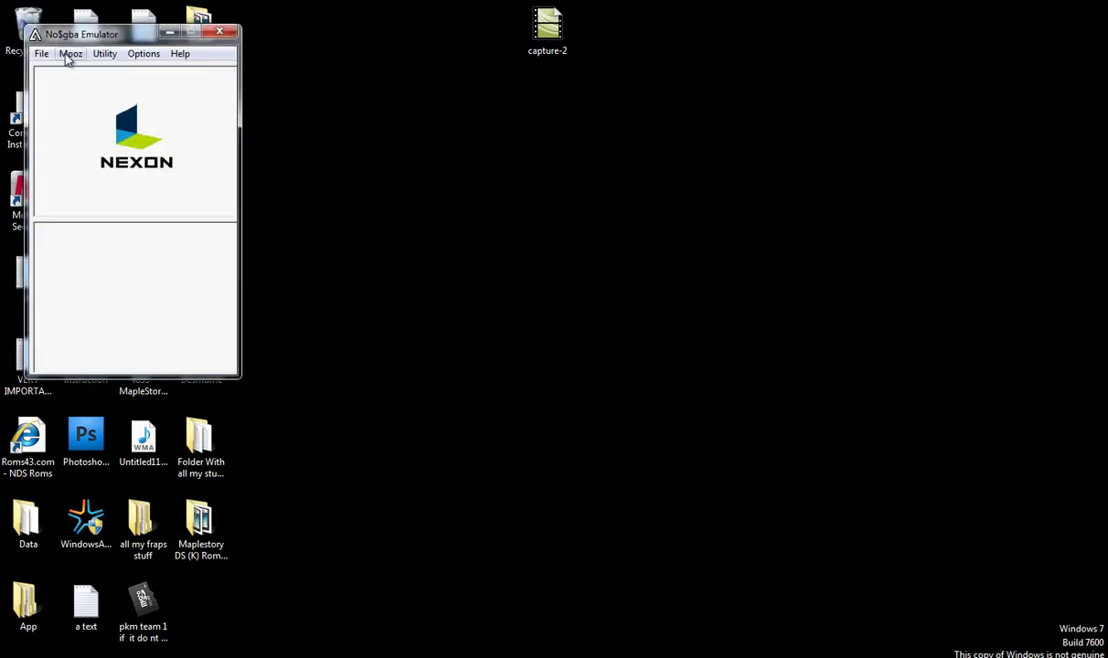
# - Set the emulator display zoom to 200%, leaving the display options unchanged
pyautogui.click(70, 57)
pyautogui.moveTo(93, 71)
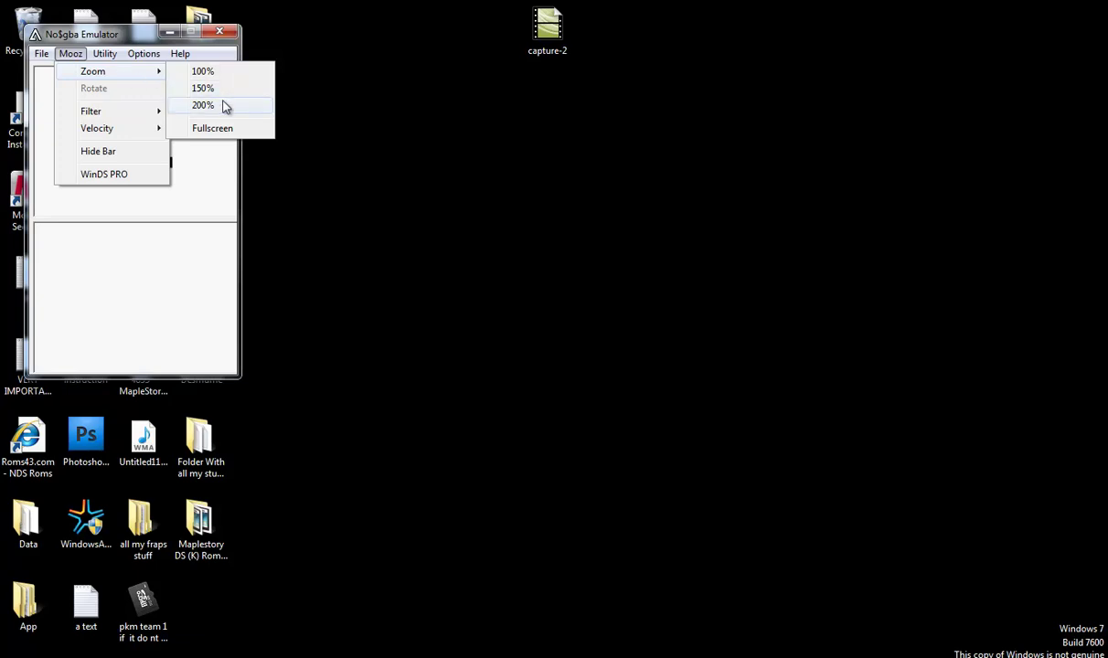
pyautogui.click(224, 107)
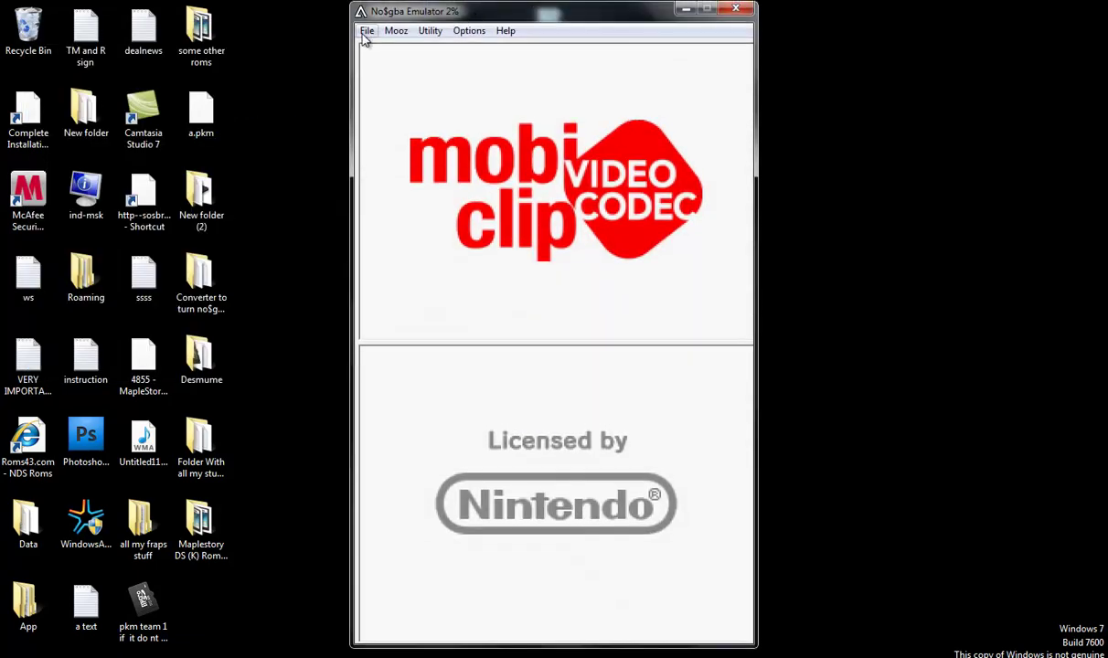
pyautogui.click(395, 29)
pyautogui.click(473, 18)
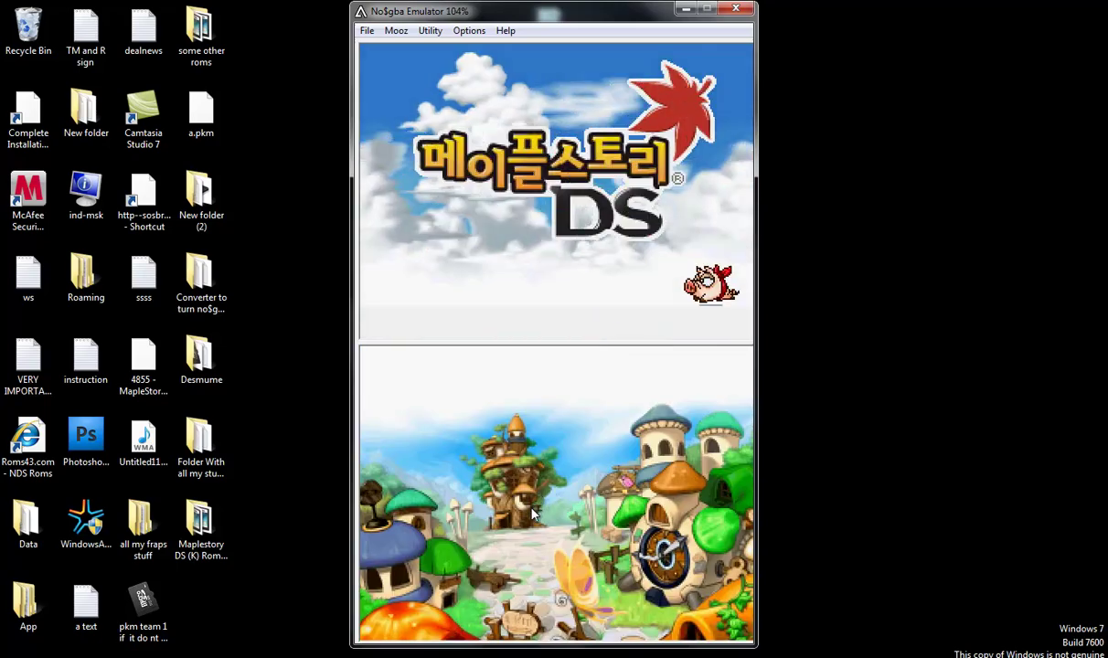
# - Pass the title screen and load the level 14 warrior from the Non walkthrough account
pyautogui.click(529, 506)
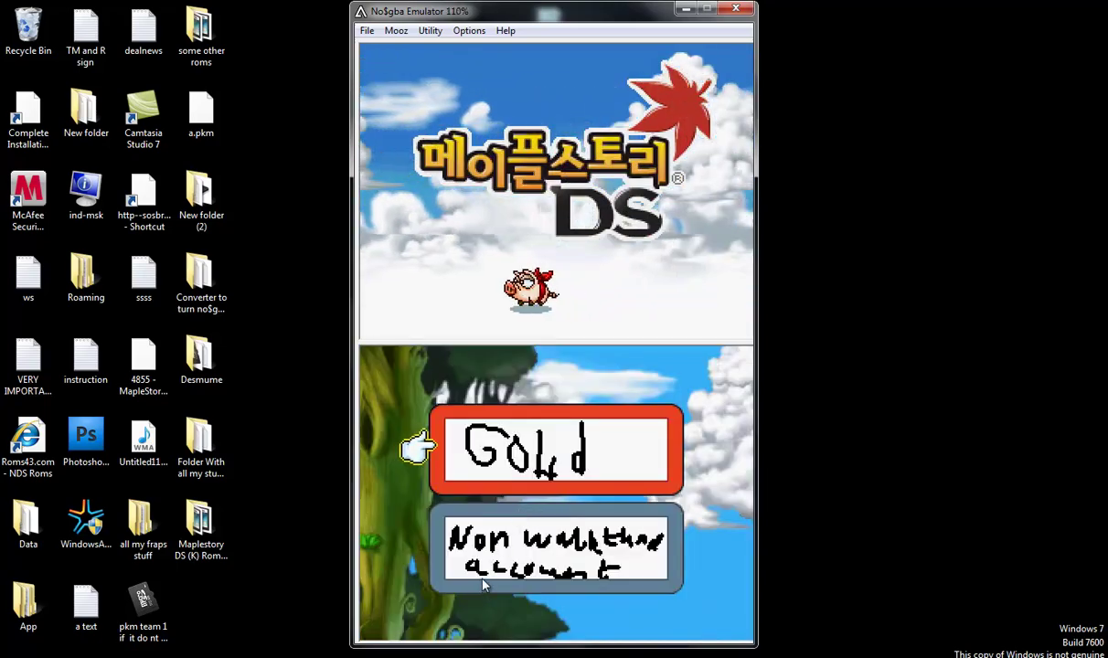
pyautogui.click(525, 565)
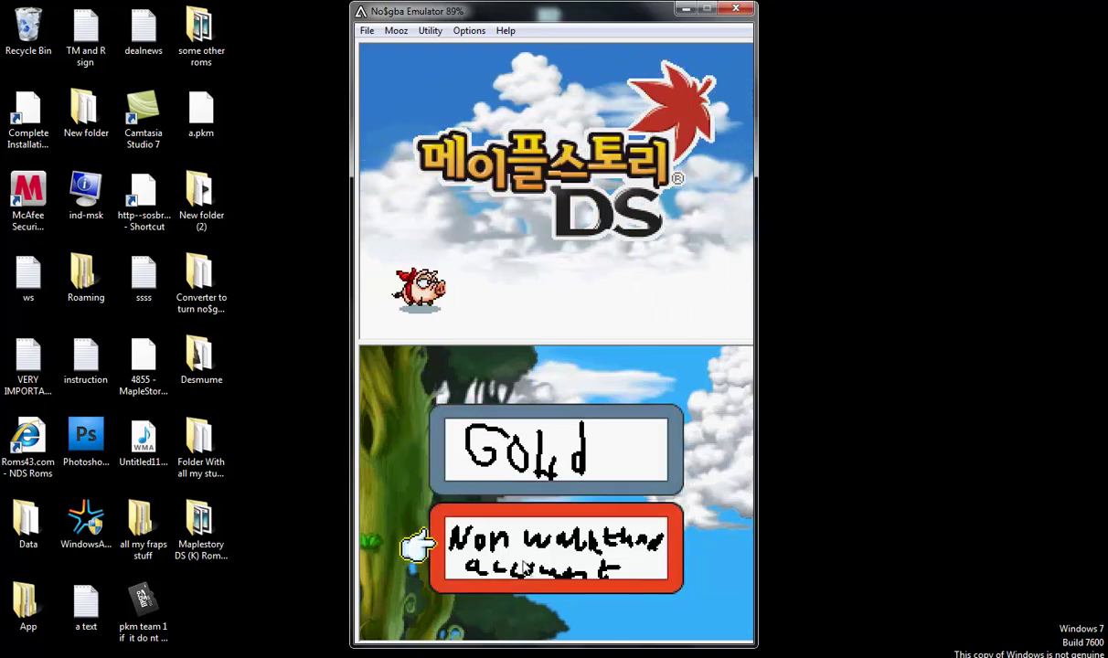
pyautogui.click(493, 535)
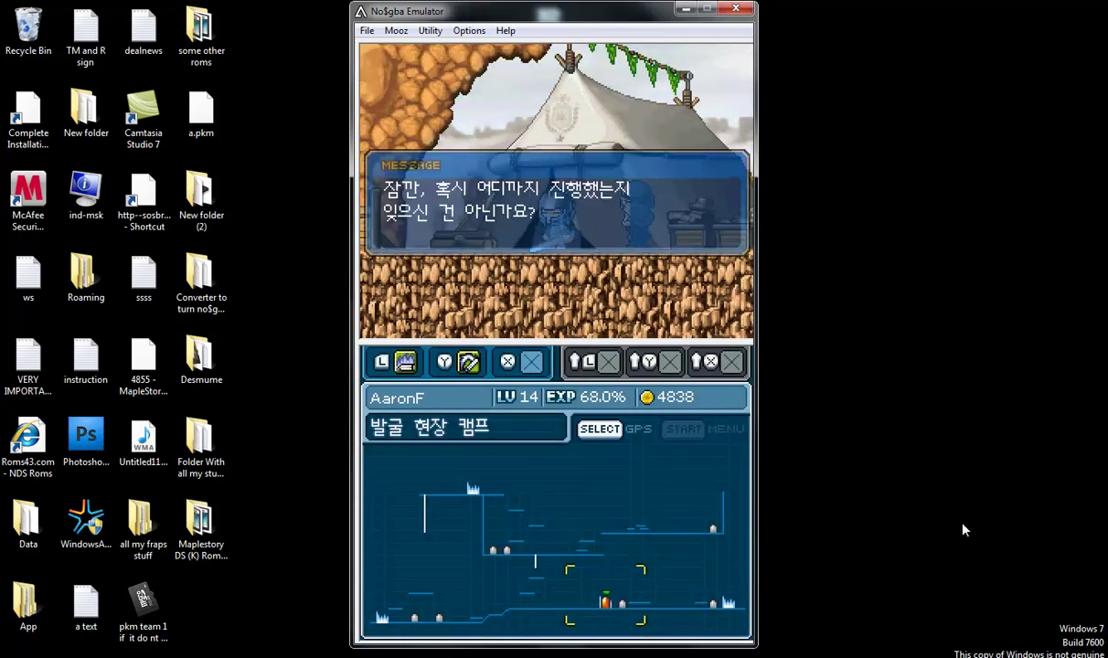
# - Dismiss the dialogue, walk the character left, then right past the tent
pyautogui.press('x')
pyautogui.press('x')
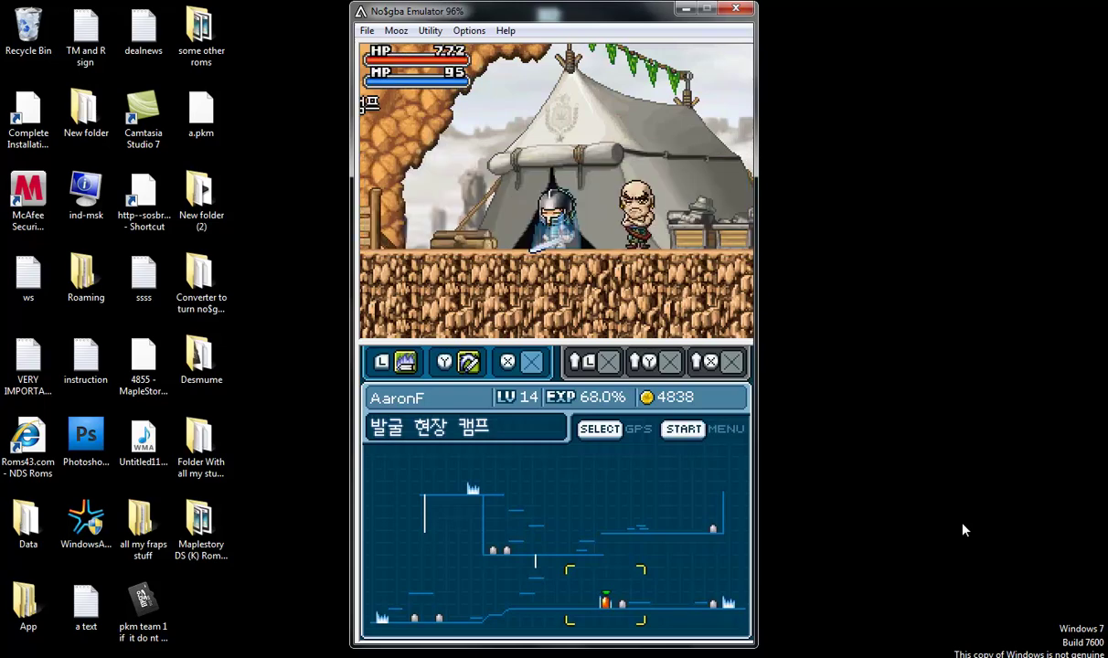
pyautogui.press('Left')
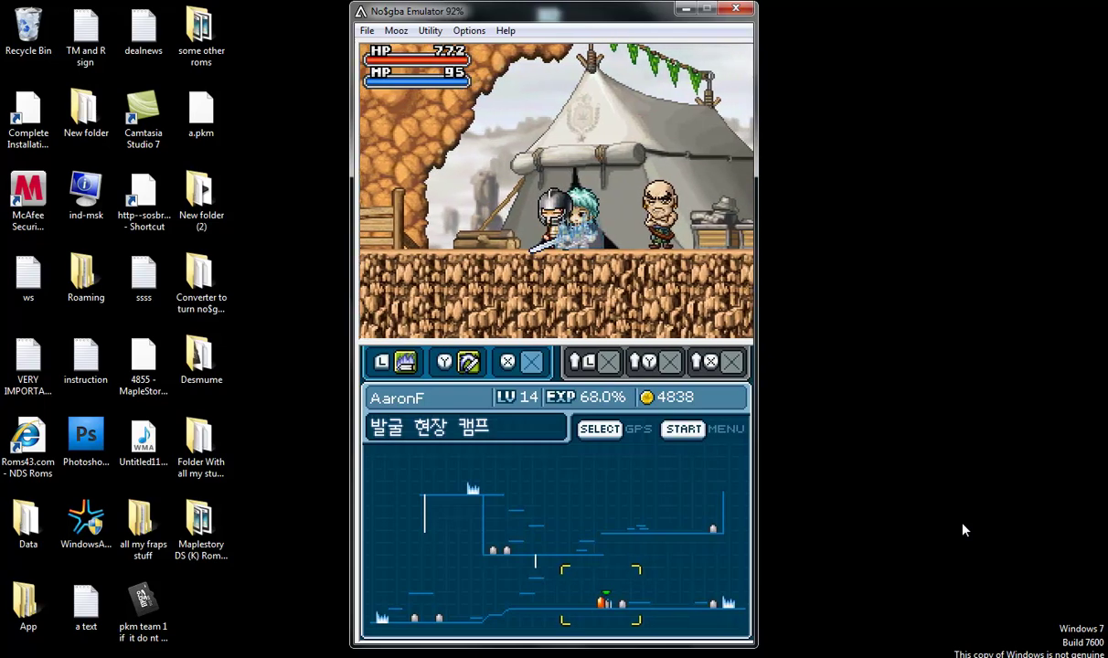
pyautogui.press('Left')
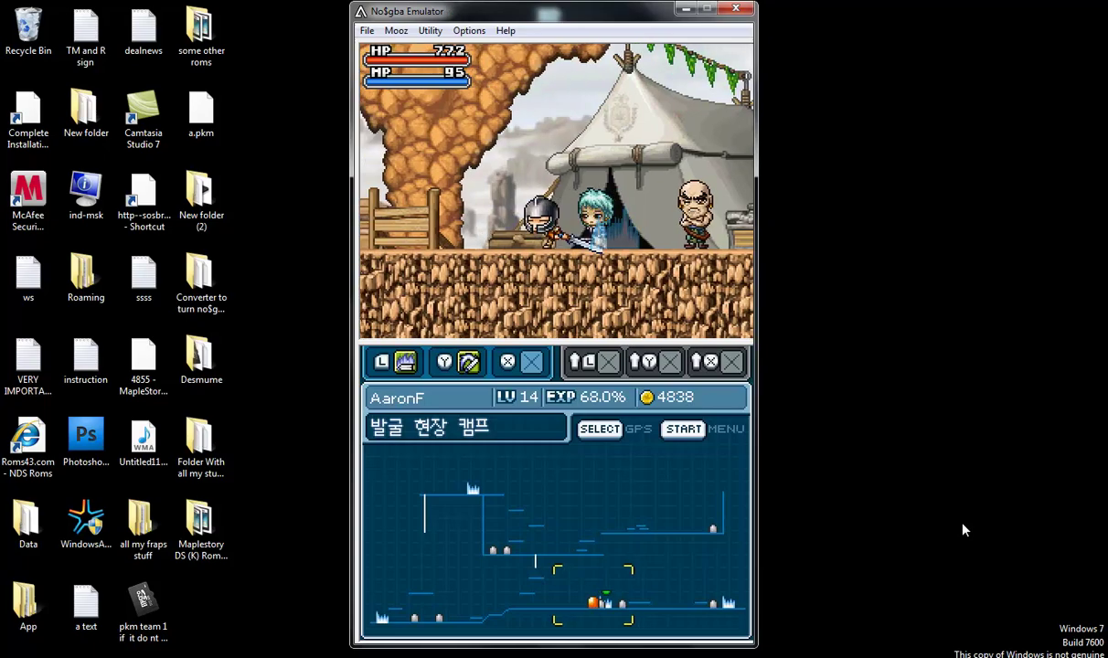
pyautogui.press('Right')
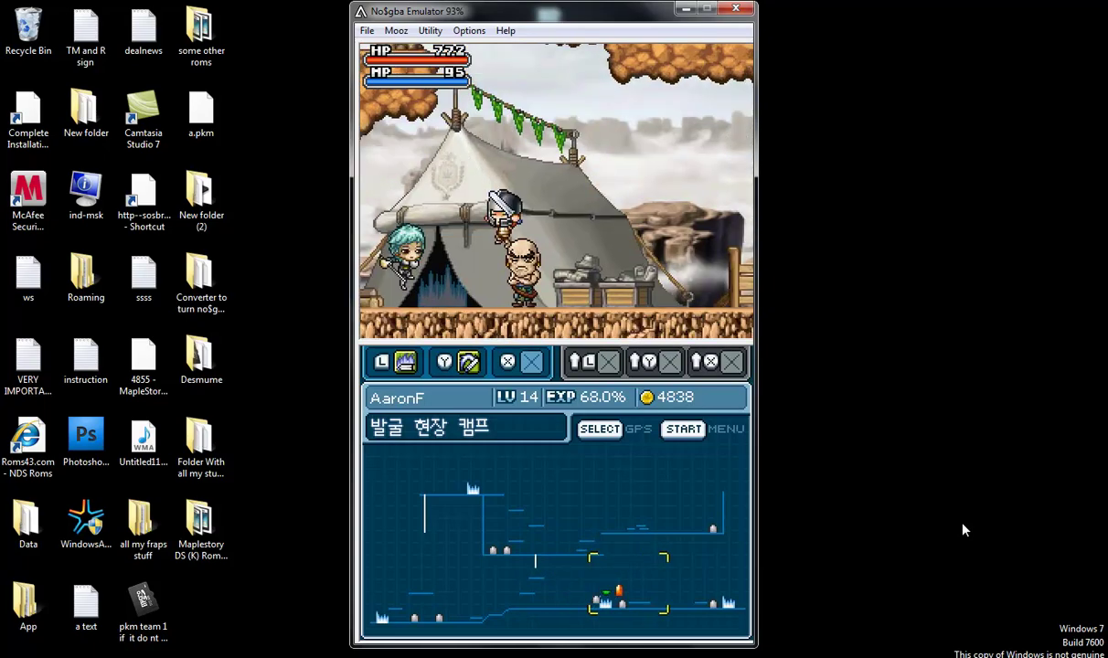
pyautogui.press('Right')
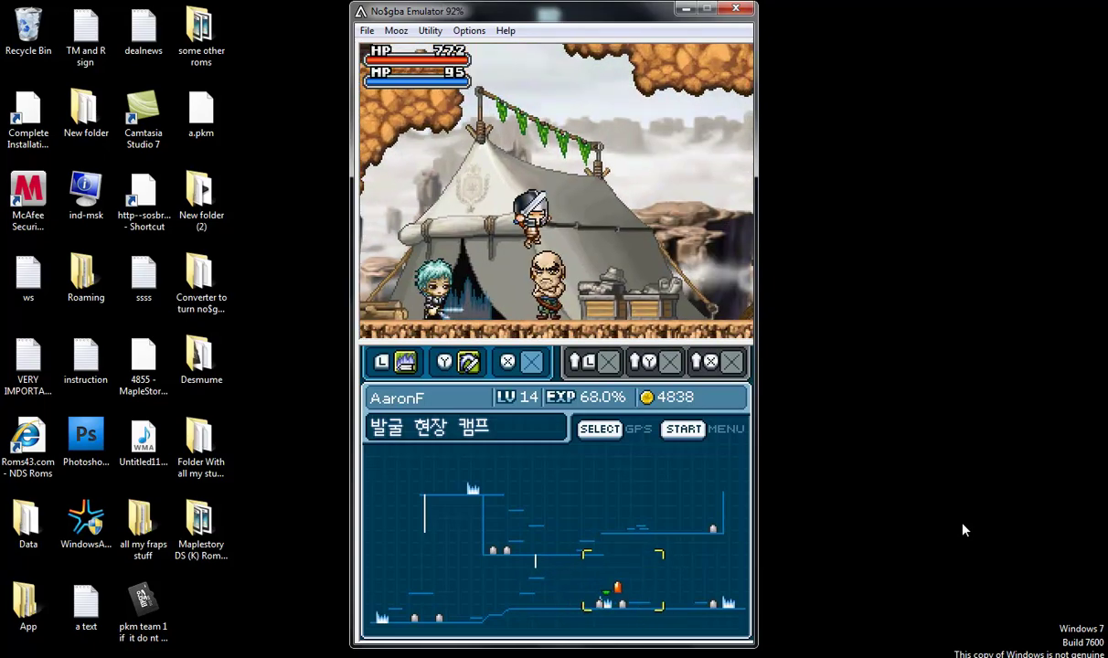
# - Drop to the ground, move past the fence and back, then open the status menu
pyautogui.press('Down')
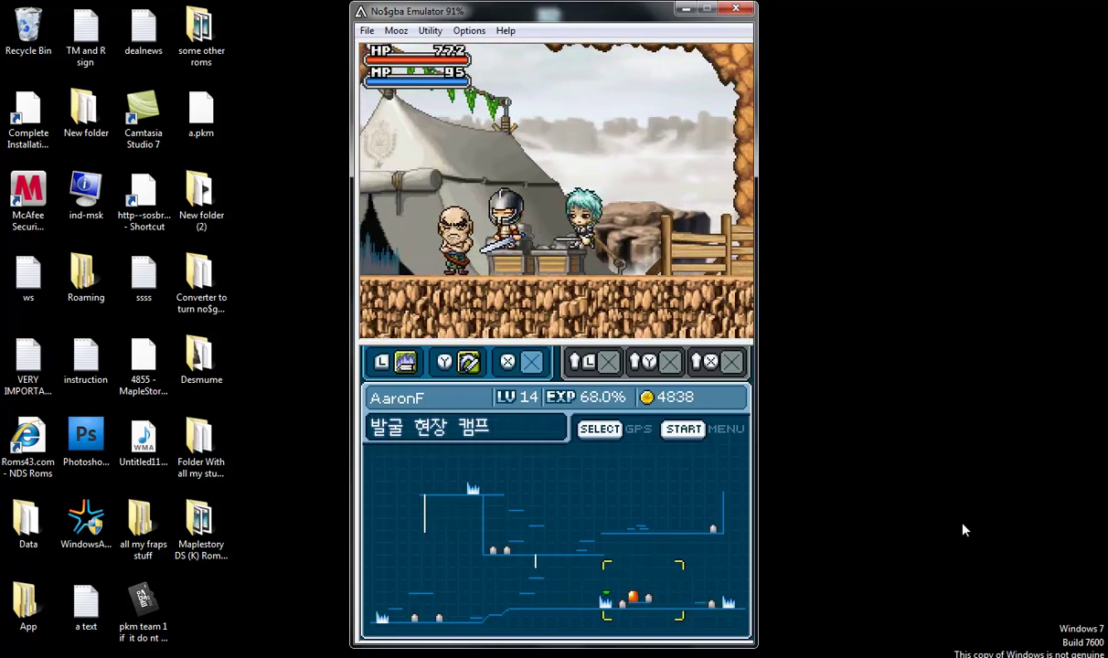
pyautogui.press('Right')
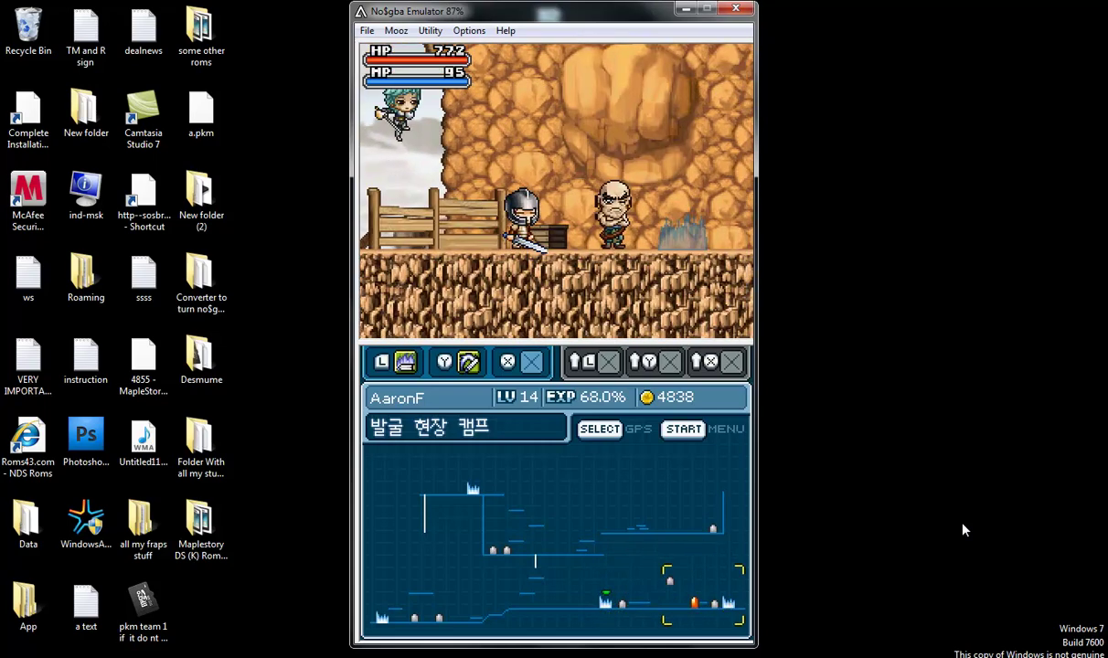
pyautogui.press('Right')
pyautogui.press('Left')
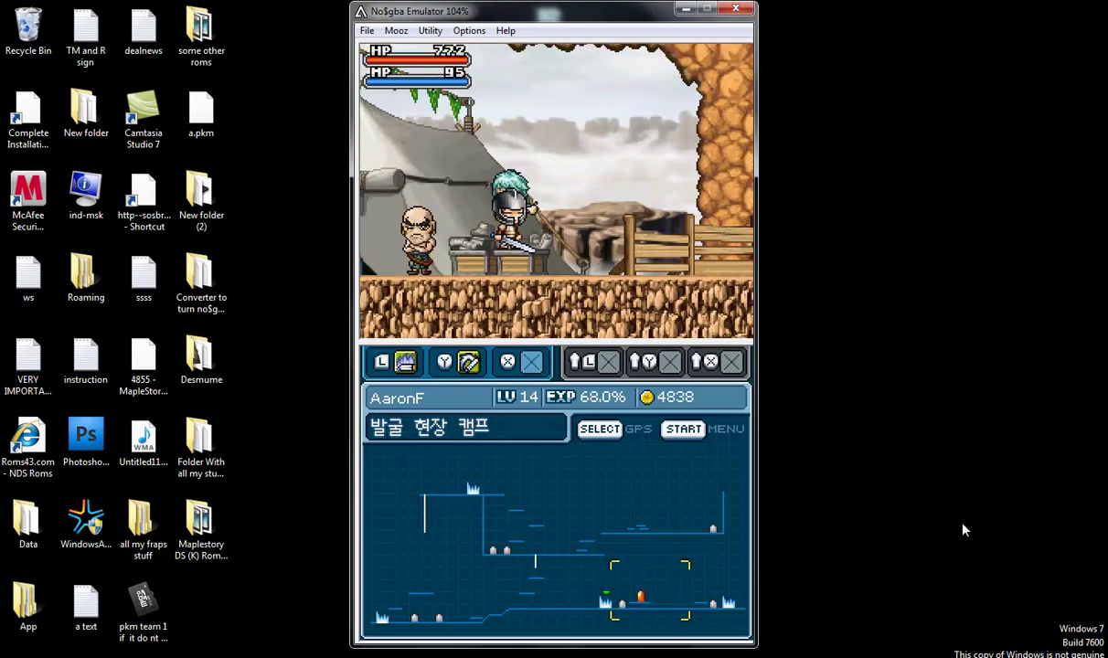
pyautogui.press('Return')
# - Quick-save via the QUICKSAVE menu entry, confirm it, and dismiss the success message
pyautogui.press('Down')
pyautogui.press('Down')
pyautogui.press('Down')
pyautogui.press('x')
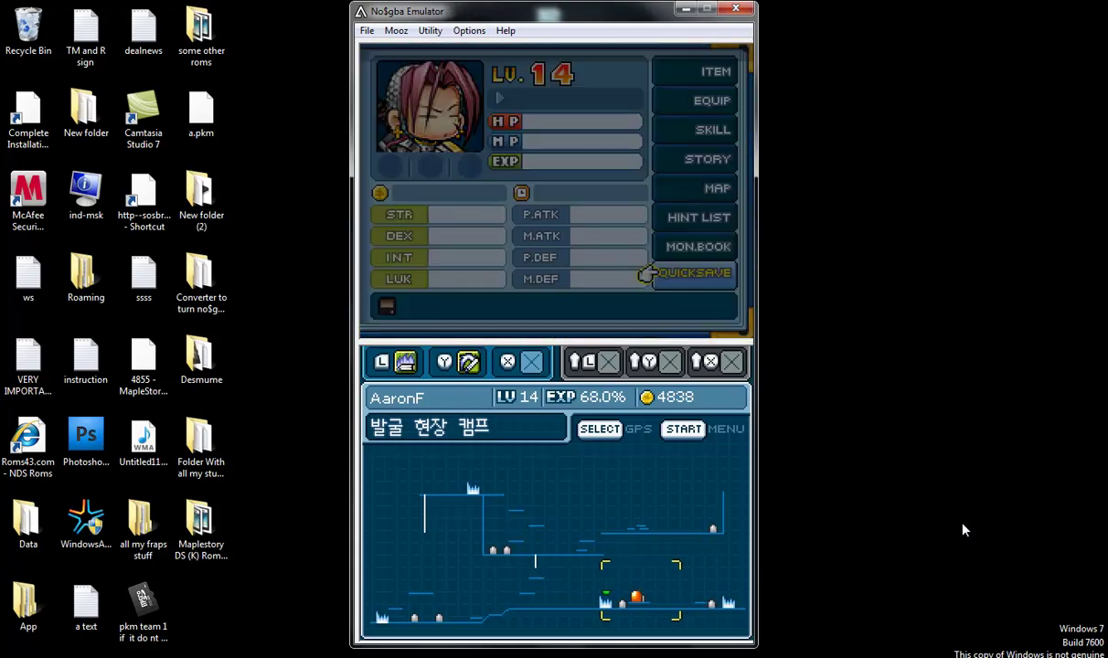
pyautogui.press('x')
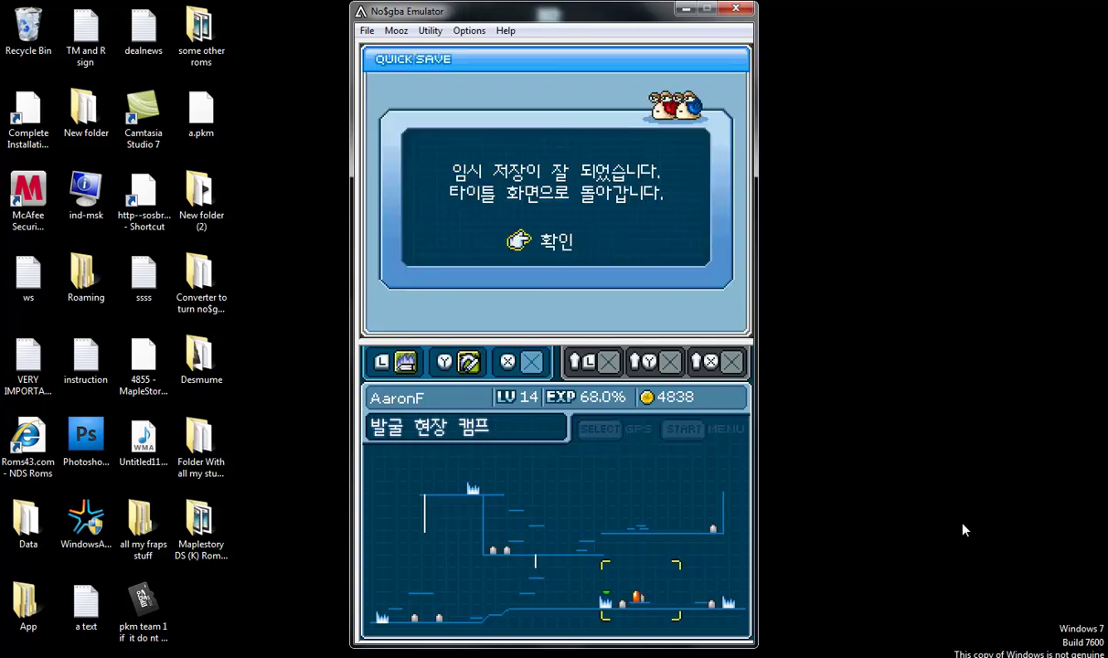
pyautogui.press('x')
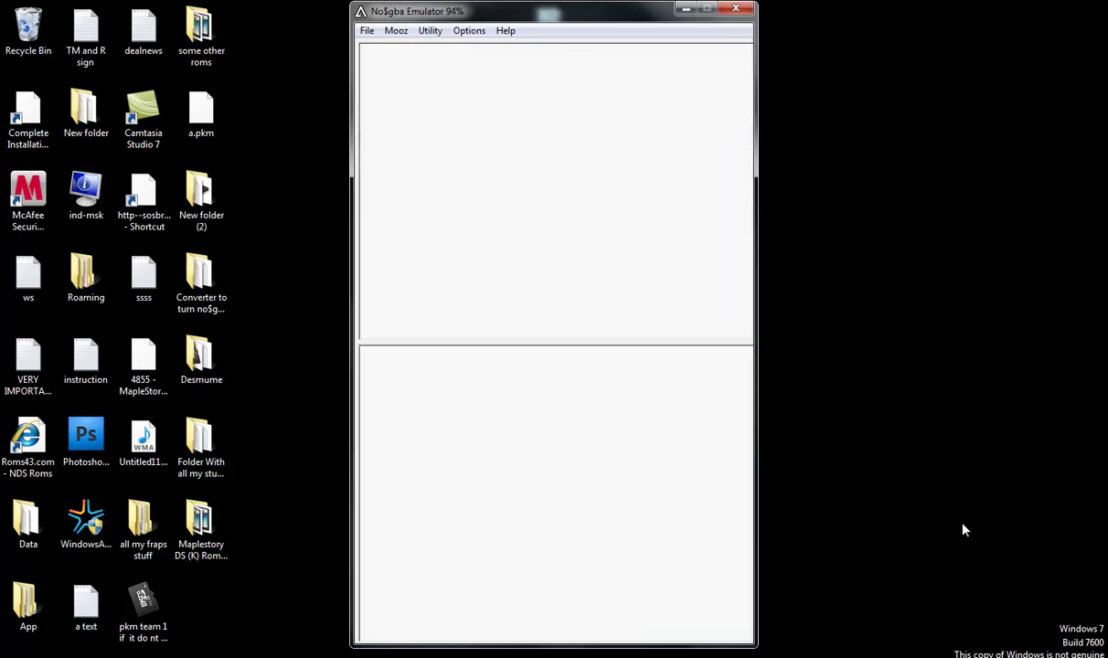